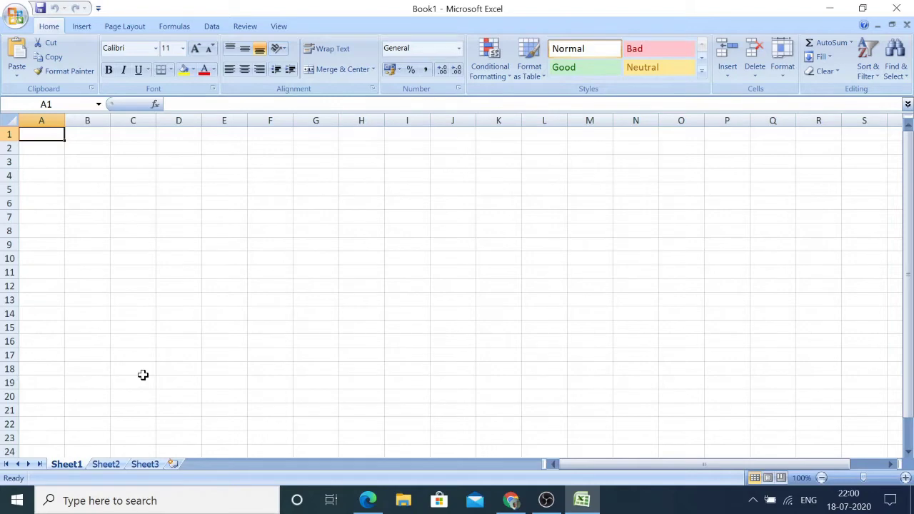
- Select cells C3, E4, A1, A2 and A3 one after another to view their cell addresses
{"action": "scroll", "coordinate": [203, 363], "scroll_direction": "up", "scroll_amount": 3, "text": "ctrl"}
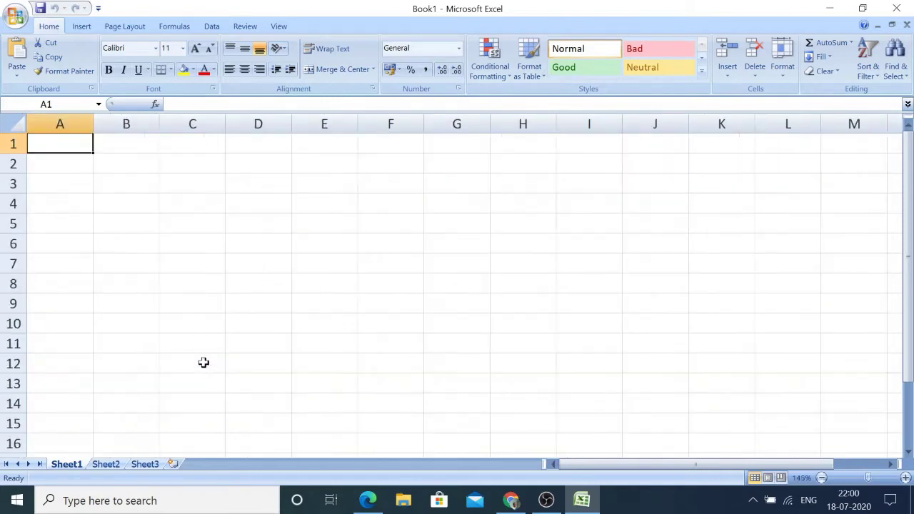
{"action": "scroll", "coordinate": [203, 363], "scroll_direction": "up", "scroll_amount": 4, "text": "ctrl"}
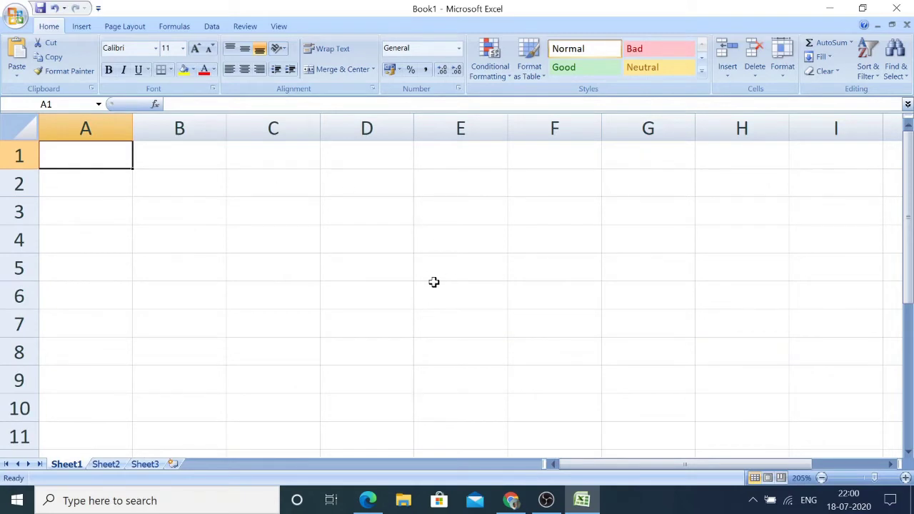
{"action": "scroll", "coordinate": [278, 318], "scroll_direction": "up", "scroll_amount": 2, "text": "ctrl"}
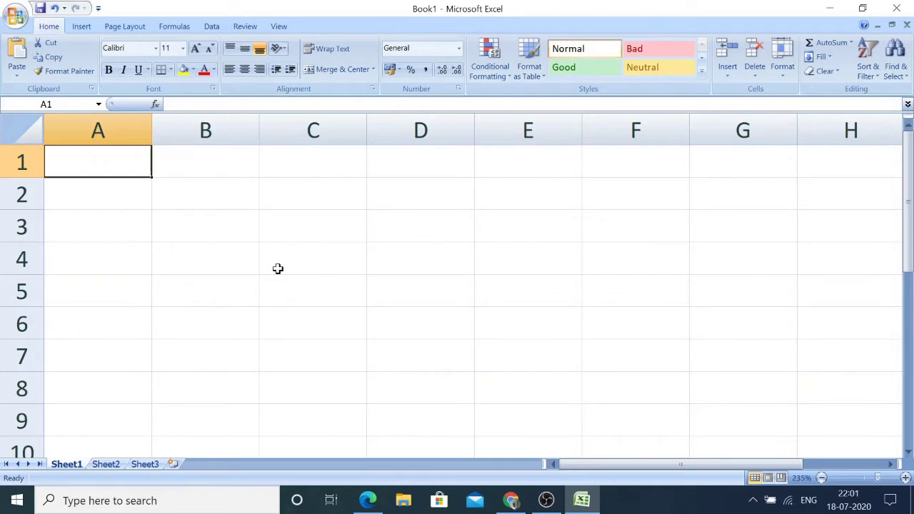
{"action": "left_click", "coordinate": [309, 227]}
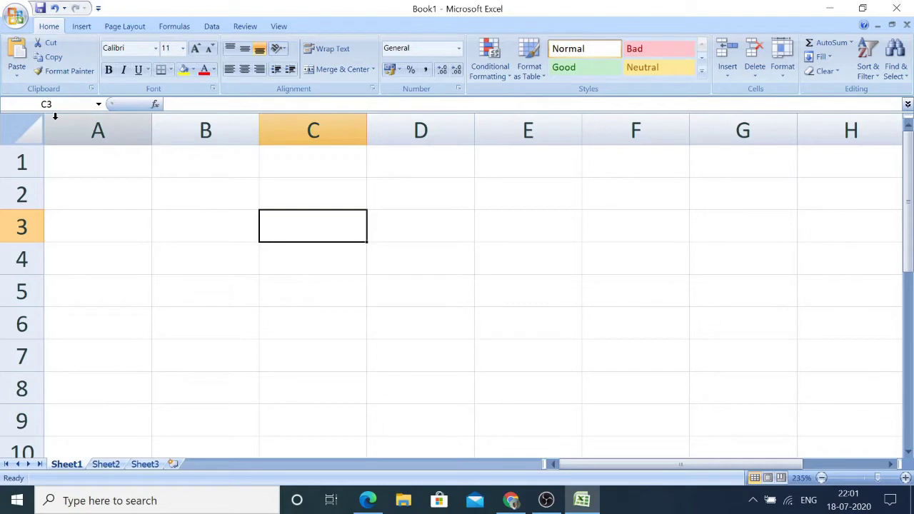
{"action": "left_click", "coordinate": [516, 261]}
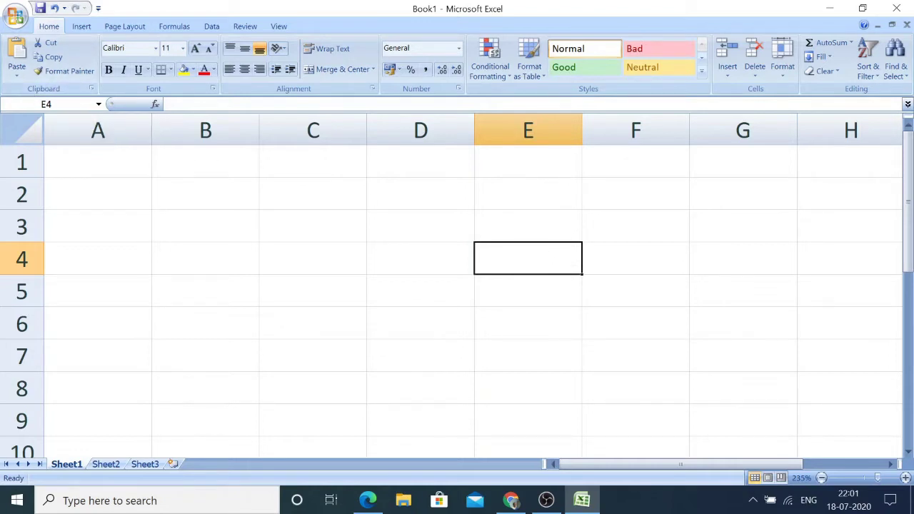
{"action": "left_click", "coordinate": [111, 166]}
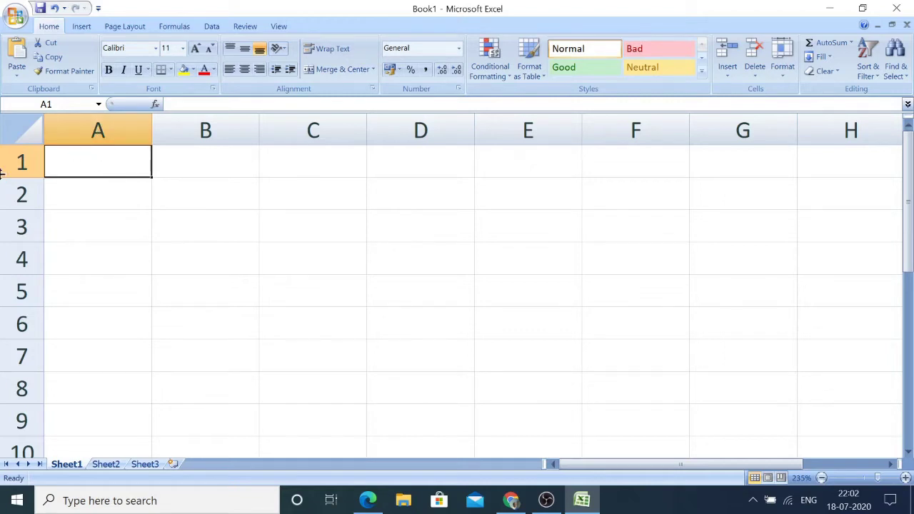
{"action": "left_click", "coordinate": [91, 195]}
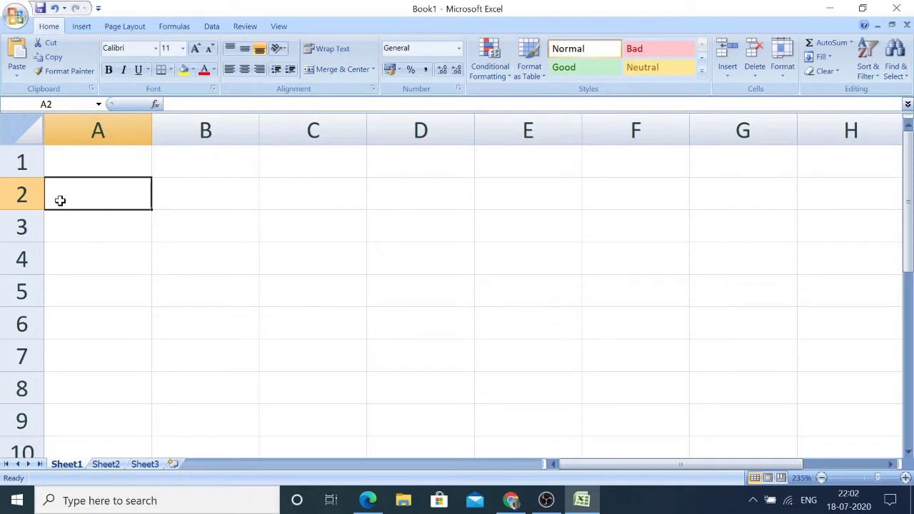
{"action": "left_click", "coordinate": [90, 226]}
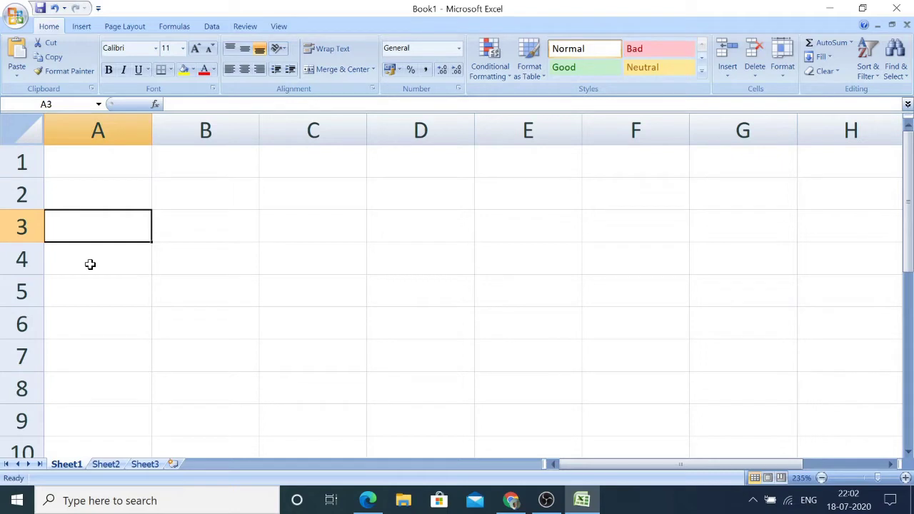
- Select entire columns B through H one at a time
{"action": "left_click", "coordinate": [224, 137]}
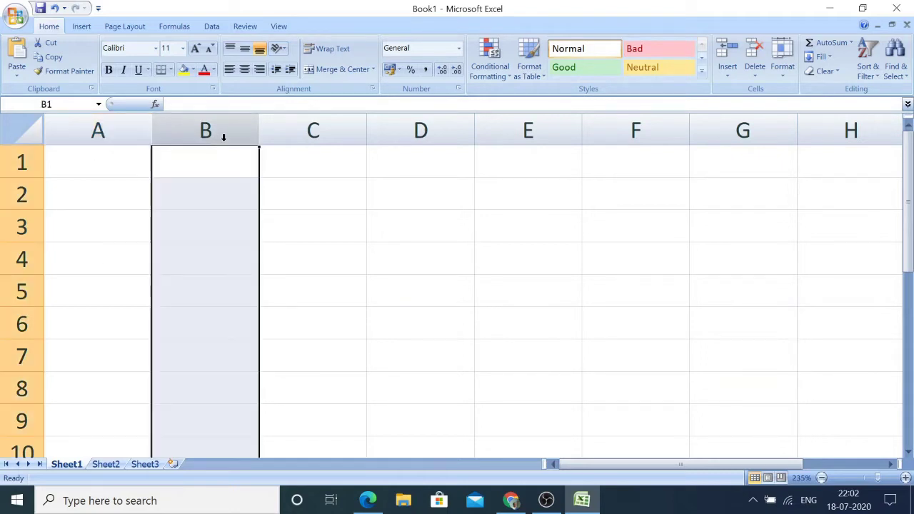
{"action": "left_click", "coordinate": [329, 133]}
{"action": "left_click", "coordinate": [429, 132]}
{"action": "left_click", "coordinate": [523, 136]}
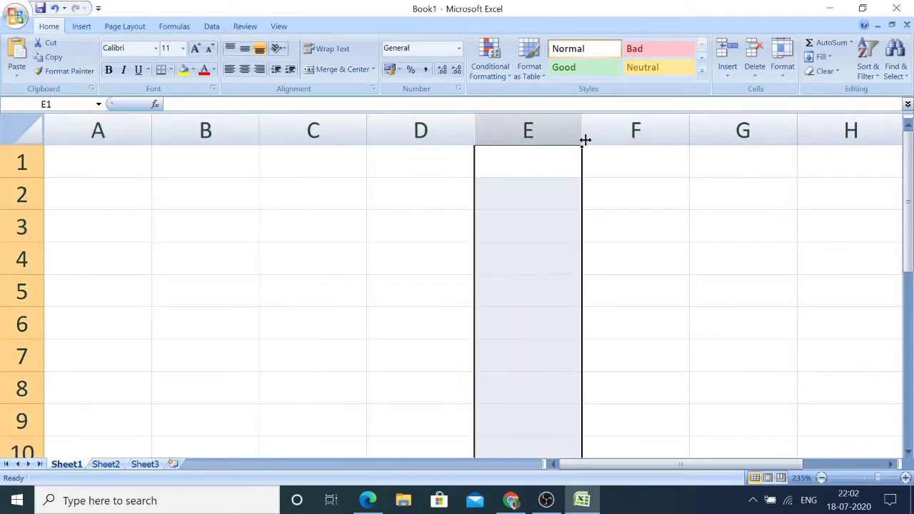
{"action": "left_click", "coordinate": [639, 129]}
{"action": "left_click", "coordinate": [739, 129]}
{"action": "left_click", "coordinate": [853, 129]}
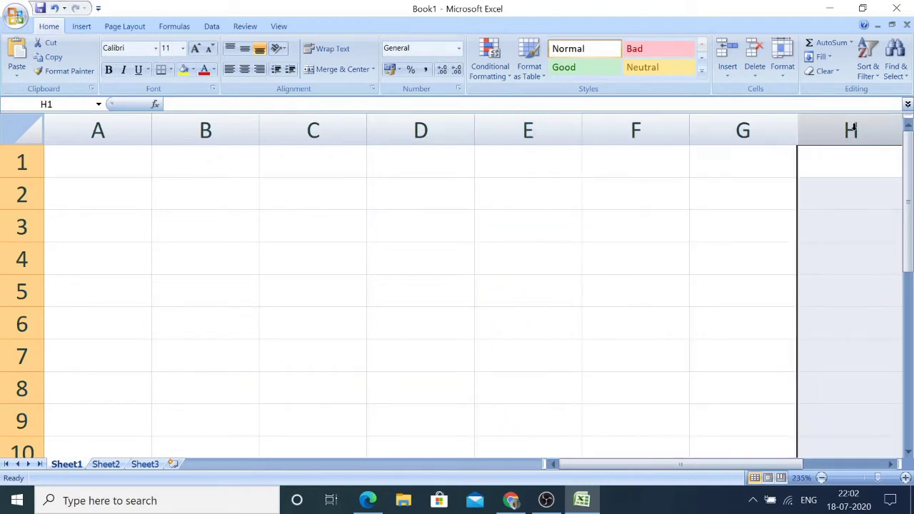
- Select entire rows 1 through 9 one at a time, finishing with a single cell selected
{"action": "left_click", "coordinate": [21, 163]}
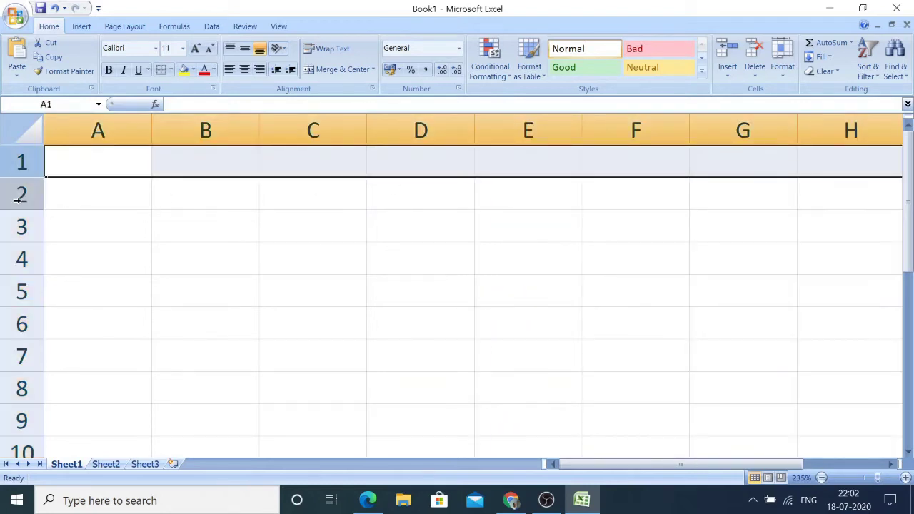
{"action": "left_click", "coordinate": [20, 200]}
{"action": "left_click", "coordinate": [21, 230]}
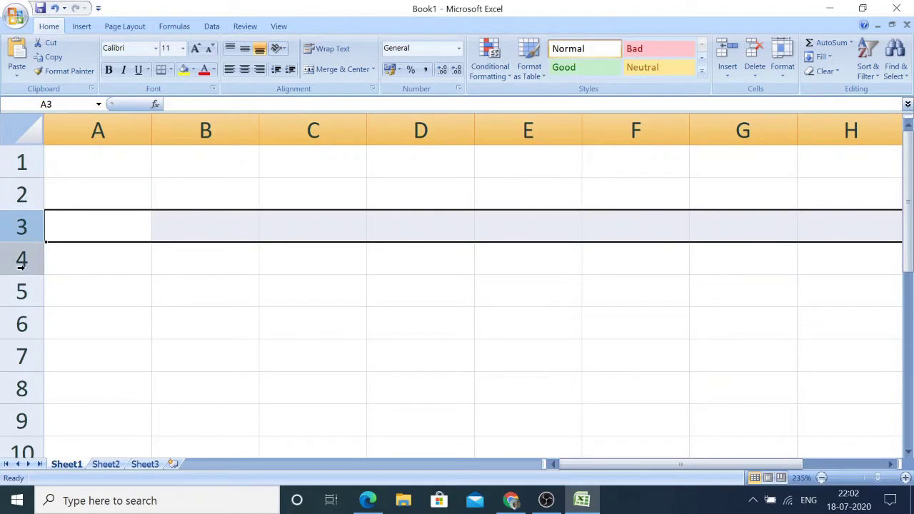
{"action": "left_click", "coordinate": [21, 263]}
{"action": "left_click", "coordinate": [22, 295]}
{"action": "left_click", "coordinate": [23, 327]}
{"action": "left_click", "coordinate": [22, 360]}
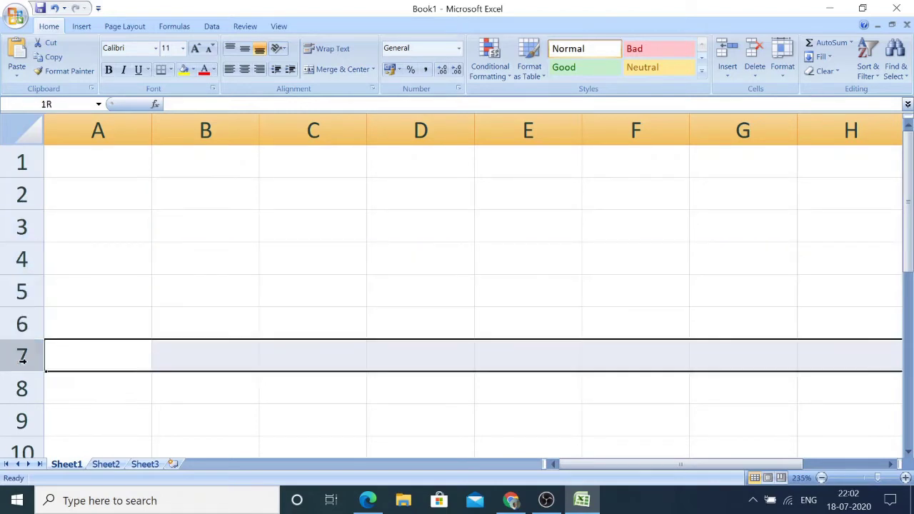
{"action": "left_click", "coordinate": [22, 390]}
{"action": "left_click", "coordinate": [22, 424]}
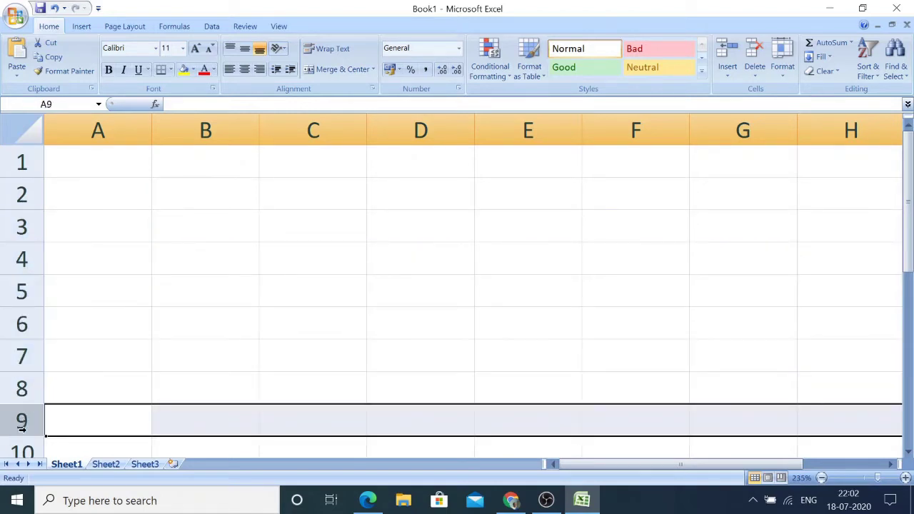
{"action": "left_click", "coordinate": [190, 289]}
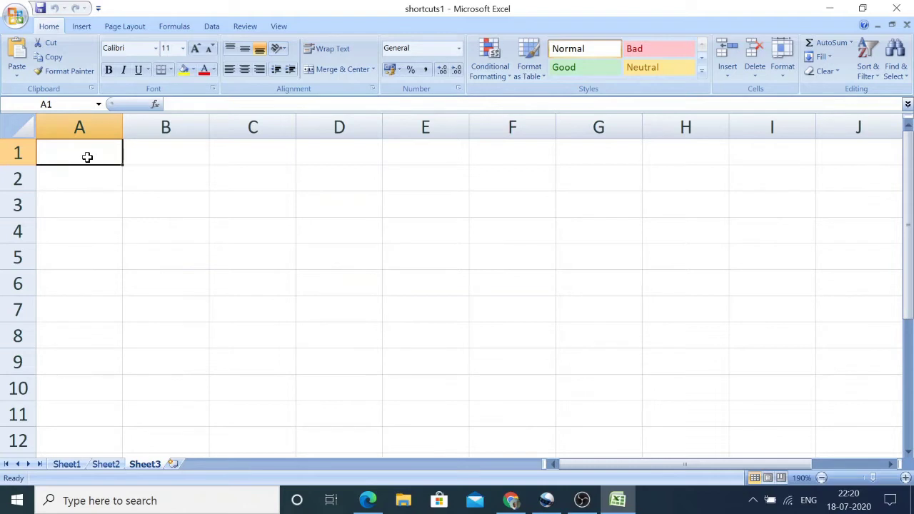
- Select A2, A3 and A1 on Sheet3, and jump from A1 around the sheet's last row, last column and first row back to A1
{"action": "left_click", "coordinate": [82, 186]}
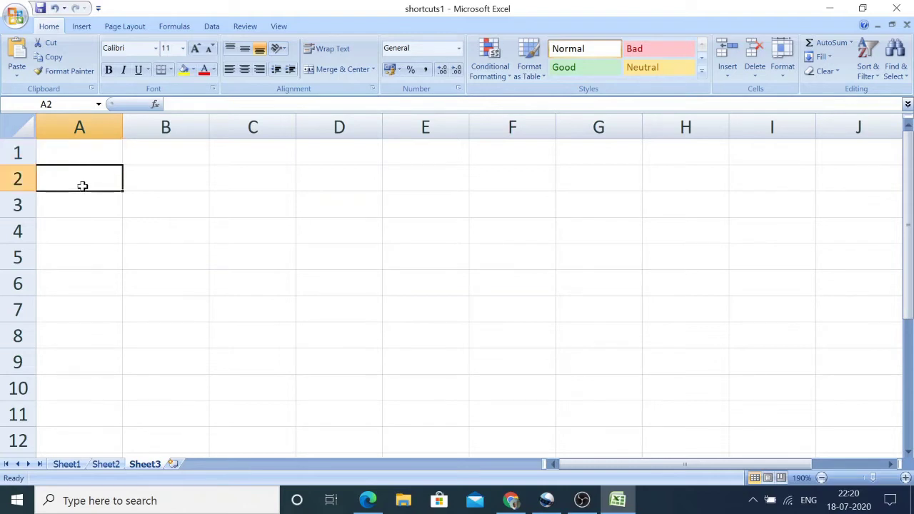
{"action": "left_click", "coordinate": [79, 209]}
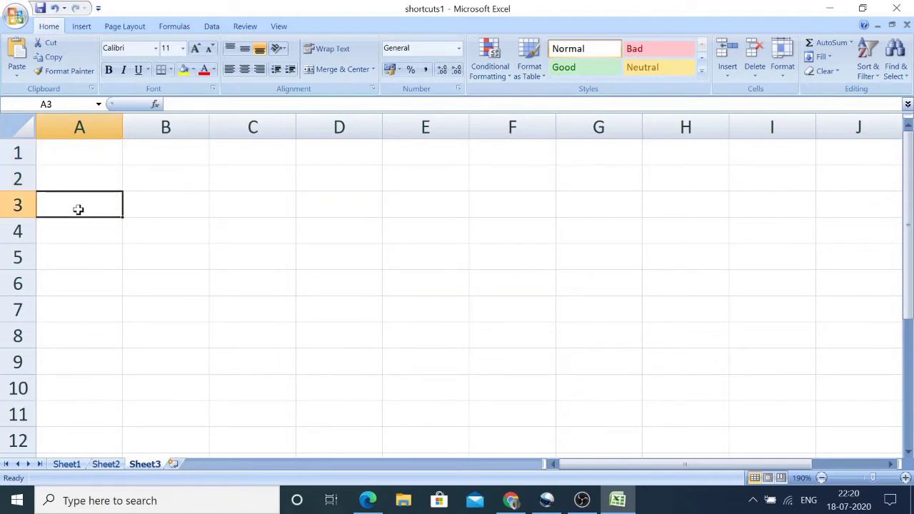
{"action": "left_click", "coordinate": [77, 152]}
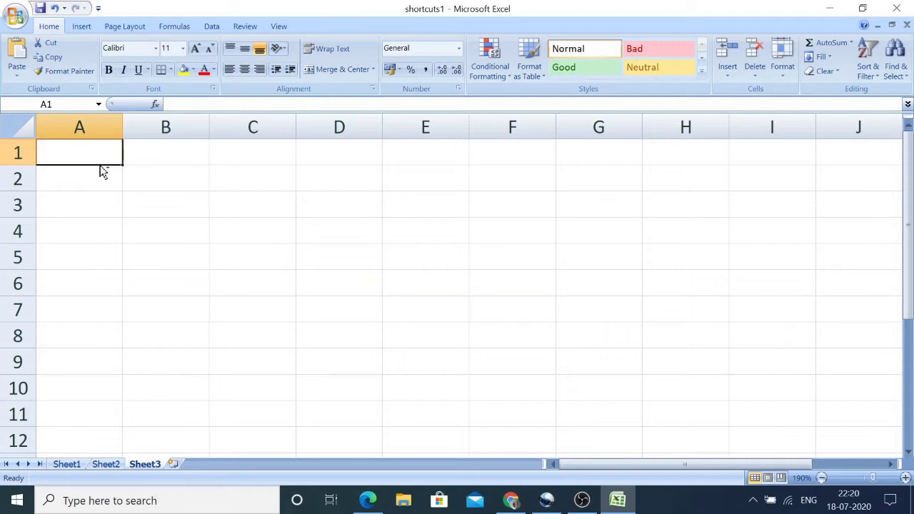
{"action": "key", "text": "ctrl+Down"}
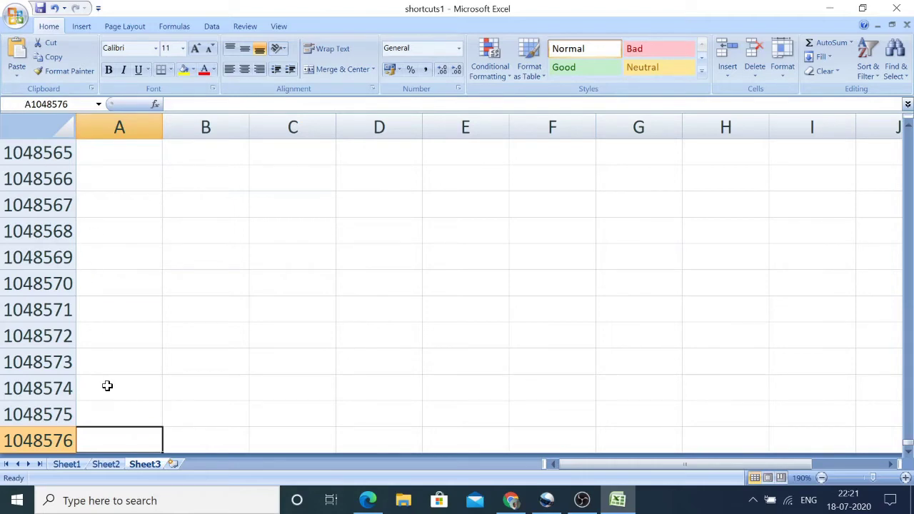
{"action": "key", "text": "ctrl+Right"}
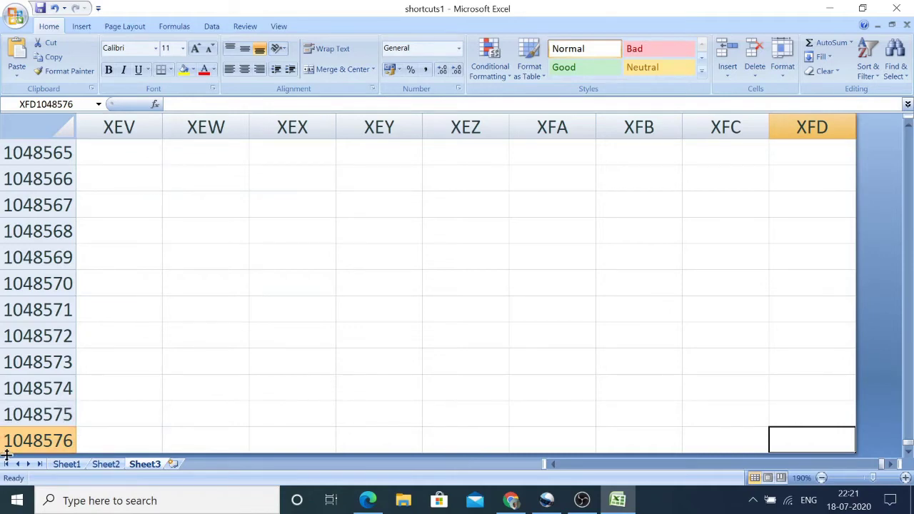
{"action": "key", "text": "ctrl+Up"}
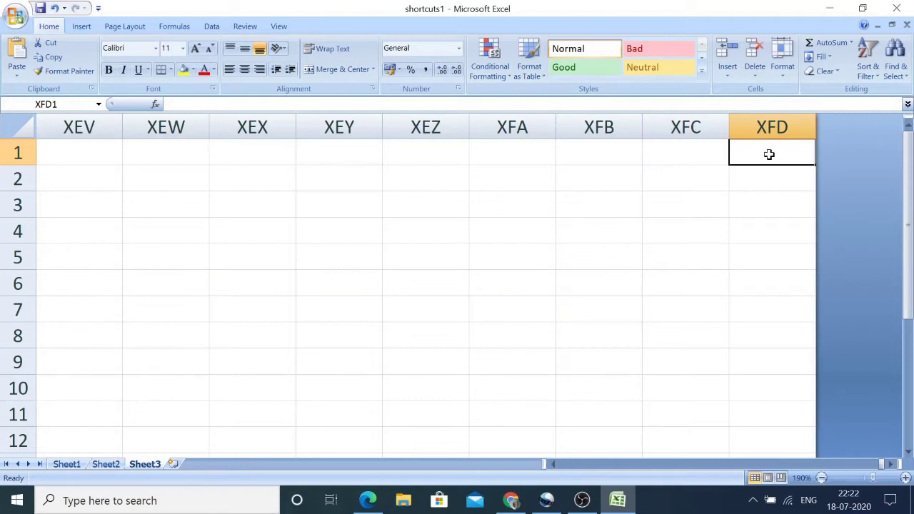
{"action": "key", "text": "ctrl+Left"}
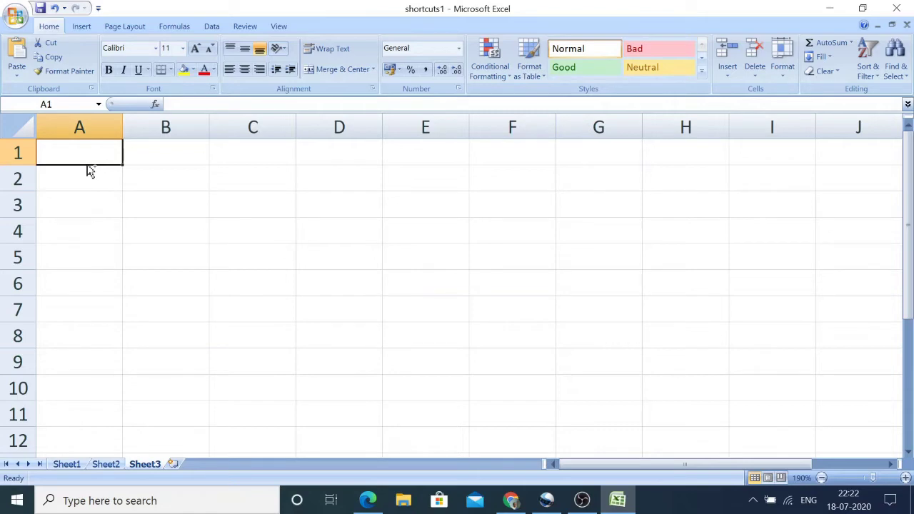
- Zoom Sheet3 out to 25% and back in to 295%
{"action": "scroll", "coordinate": [129, 245], "scroll_direction": "down", "scroll_amount": 4}
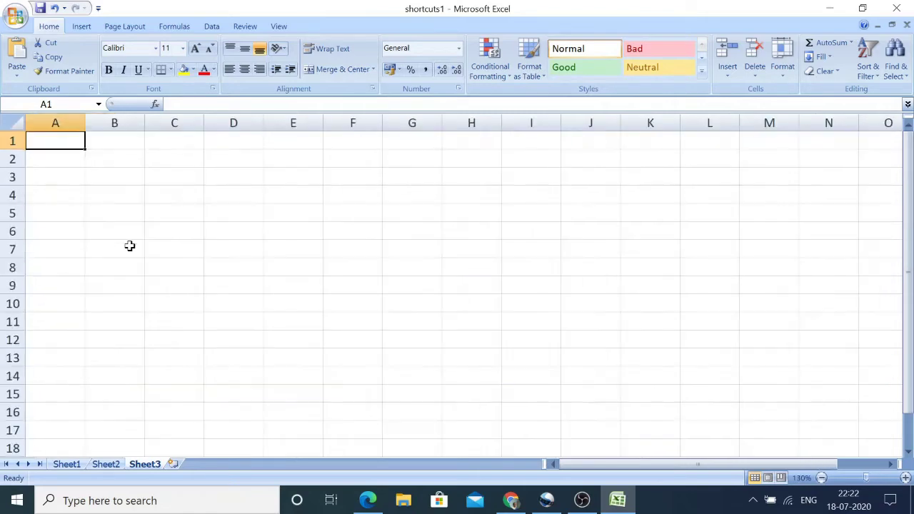
{"action": "scroll", "coordinate": [129, 245], "scroll_direction": "down", "scroll_amount": 7}
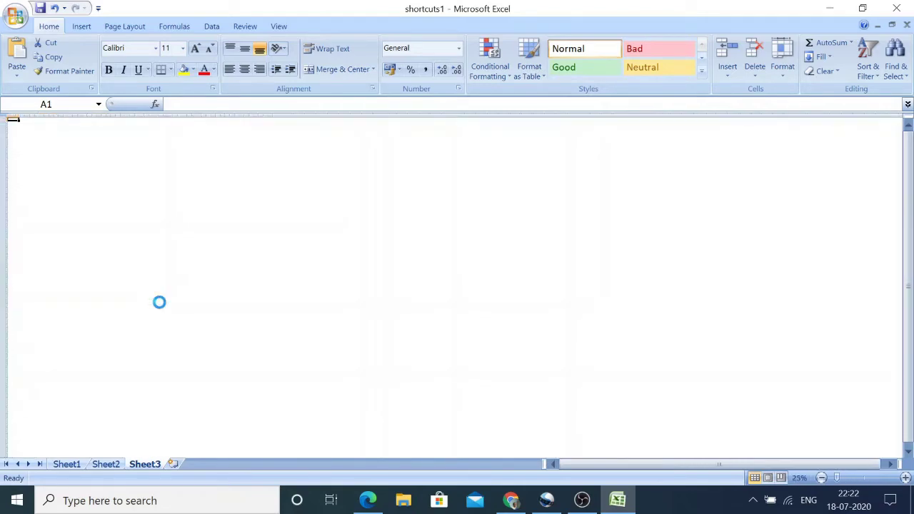
{"action": "scroll", "coordinate": [161, 301], "scroll_direction": "up", "scroll_amount": 5}
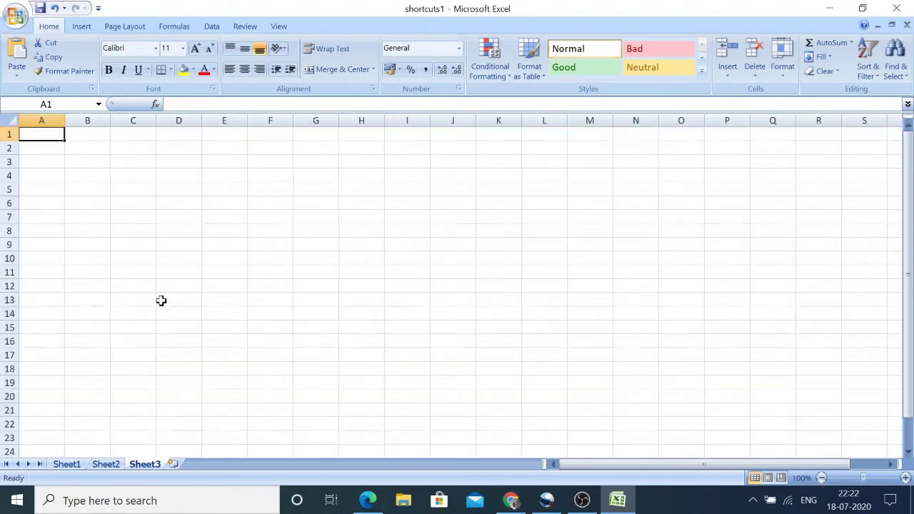
{"action": "scroll", "coordinate": [161, 300], "scroll_direction": "up", "scroll_amount": 10}
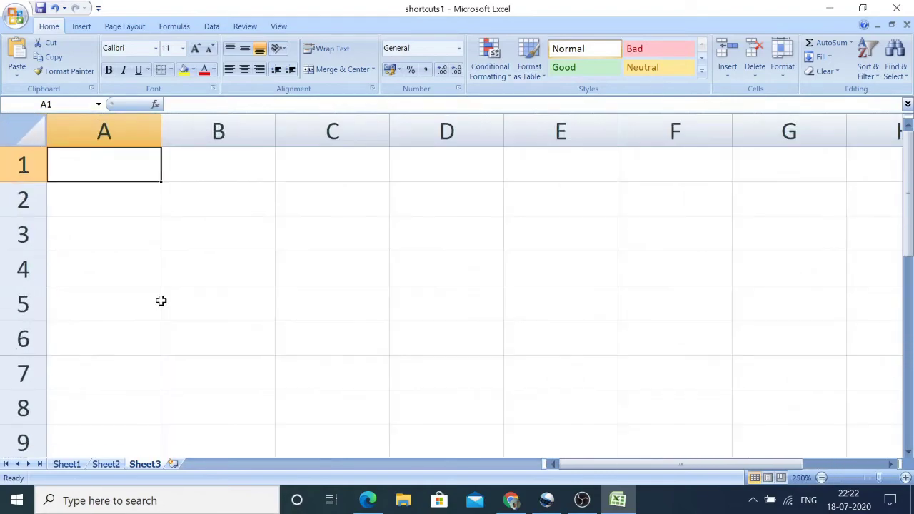
{"action": "scroll", "coordinate": [161, 301], "scroll_direction": "up", "scroll_amount": 3}
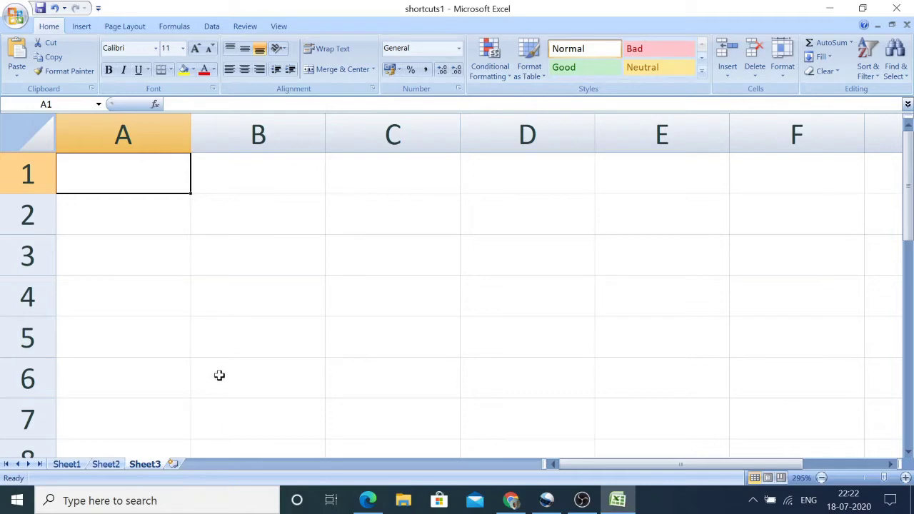
- Switch to Sheet1 and view the cell reference examples in rows 25 to 29
{"action": "left_click", "coordinate": [66, 464]}
{"action": "scroll", "coordinate": [350, 297], "scroll_direction": "down", "scroll_amount": 8}
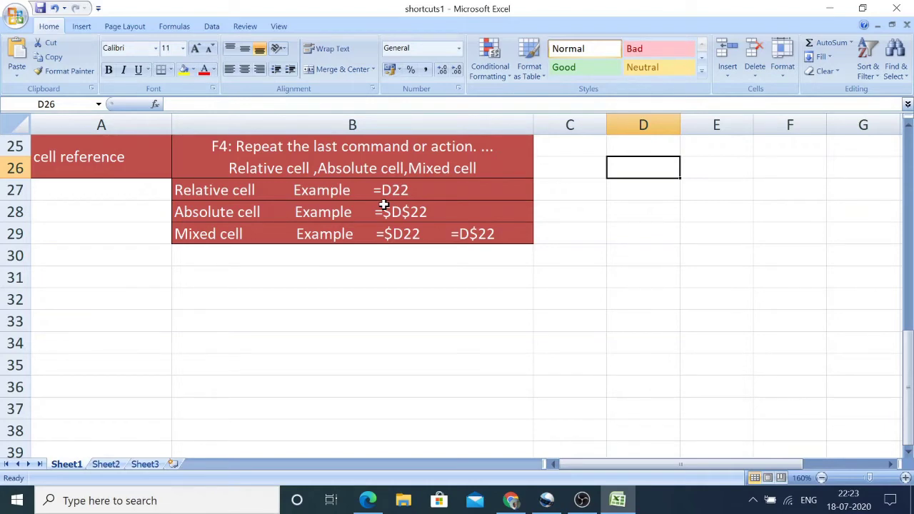
{"action": "scroll", "coordinate": [384, 205], "scroll_direction": "up", "scroll_amount": 1}
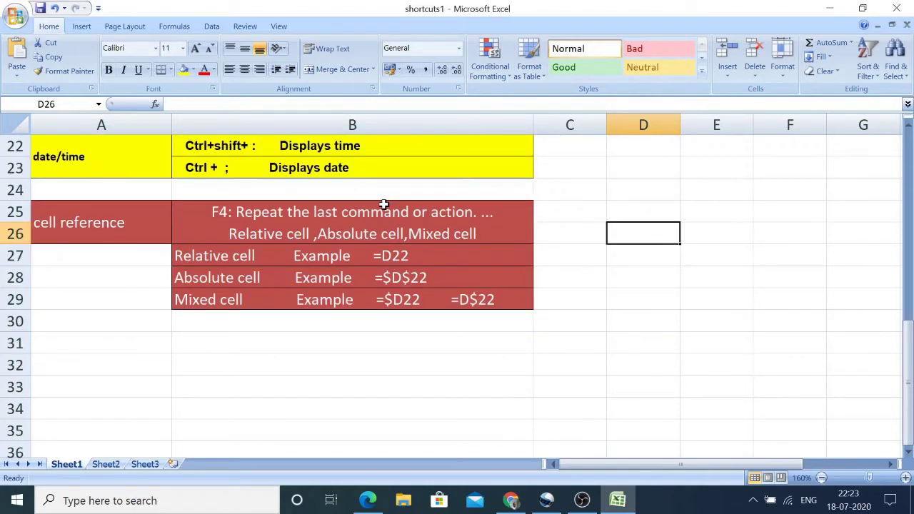
- Start a formula in cell D22 of Sheet1 with the relative reference =D22
{"action": "left_click", "coordinate": [643, 152]}
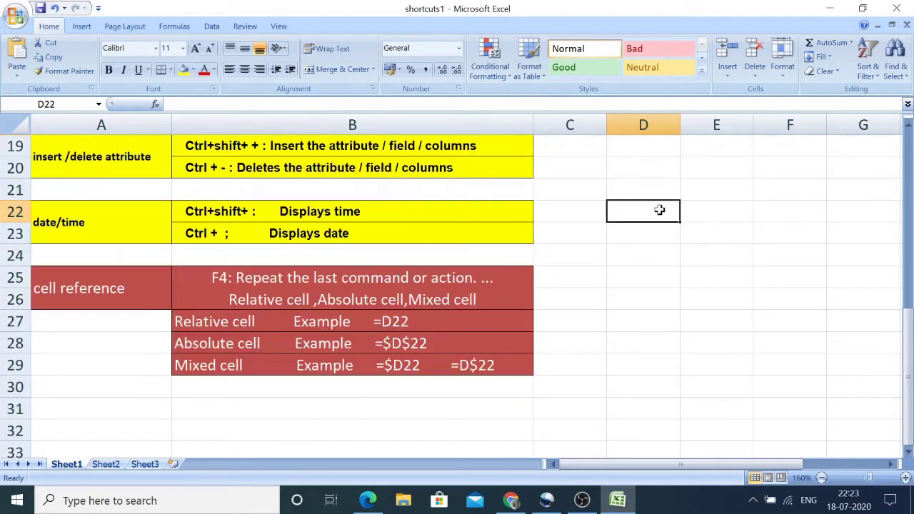
{"action": "scroll", "coordinate": [658, 208], "scroll_direction": "up", "scroll_amount": 1}
{"action": "key", "text": "F2"}
{"action": "type", "text": "="}
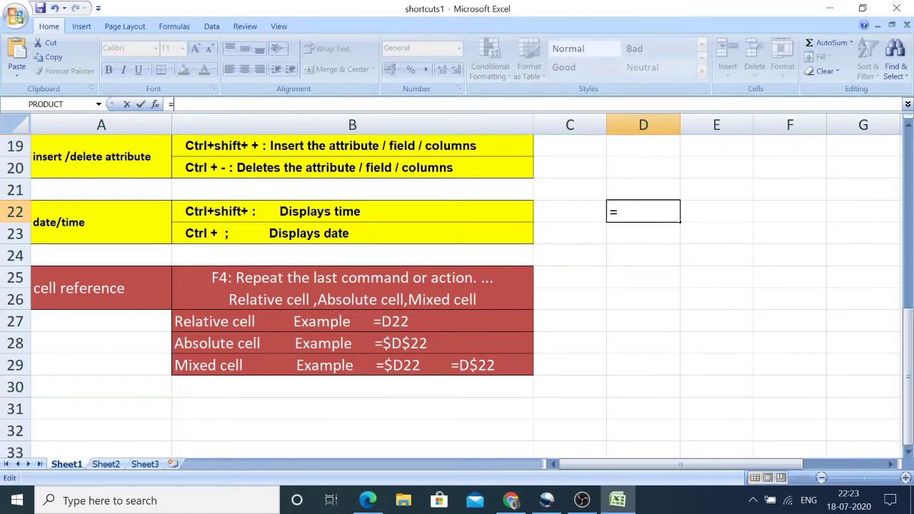
{"action": "type", "text": "D22"}
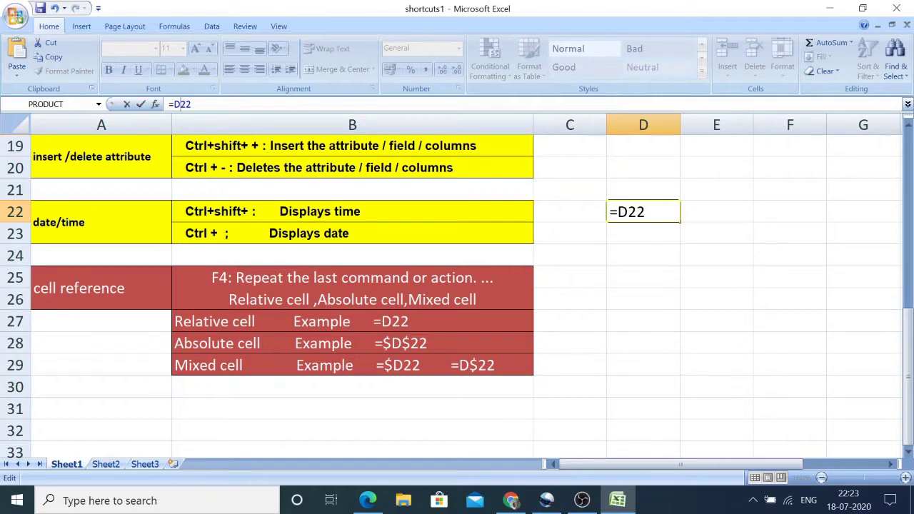
- Cycle the formula's reference through the absolute form $D$22 and the mixed forms D$22 and $D22
{"action": "key", "text": "F4"}
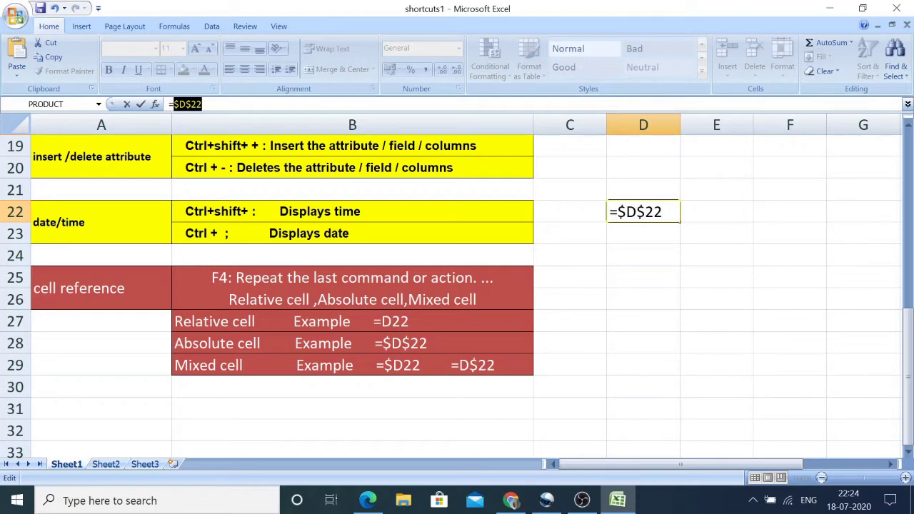
{"action": "key", "text": "F4"}
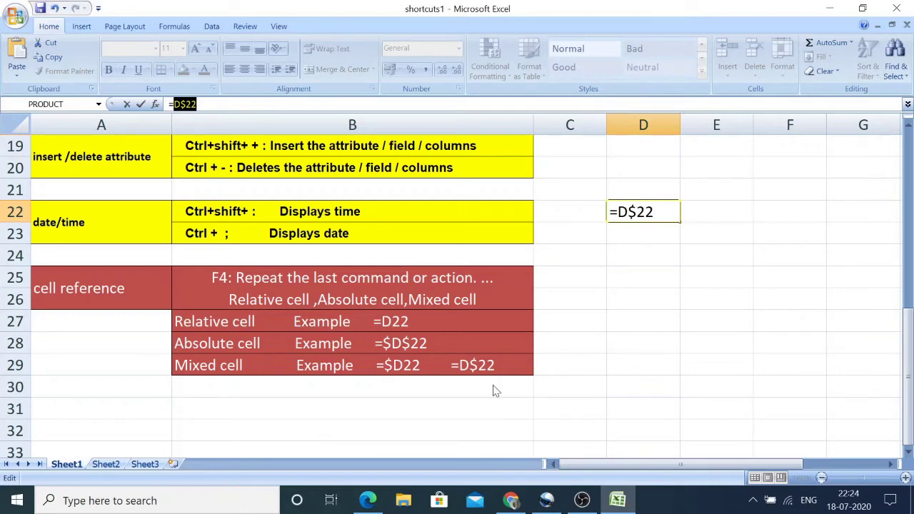
{"action": "key", "text": "F4"}
- Clear the unfinished formula from Sheet1's cell D22, including the stray reference to Sheet2's cell E4
{"action": "left_click", "coordinate": [106, 465]}
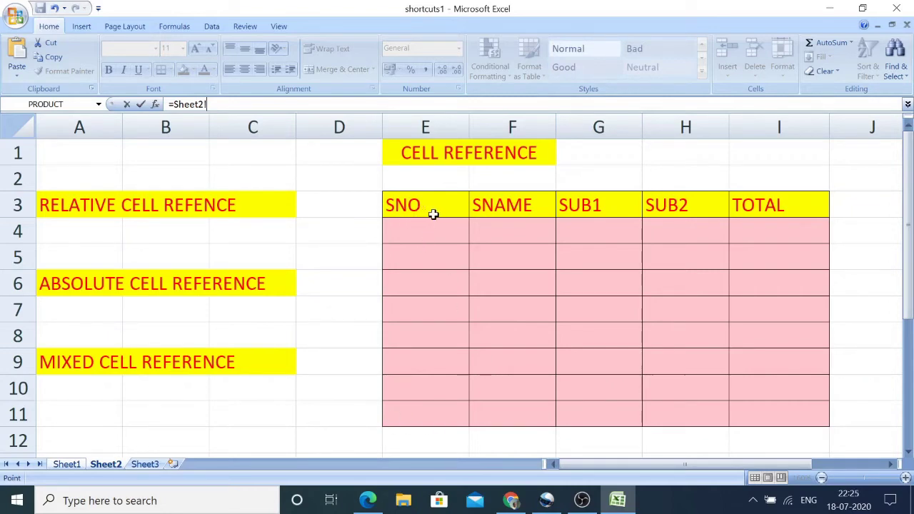
{"action": "left_click", "coordinate": [437, 236]}
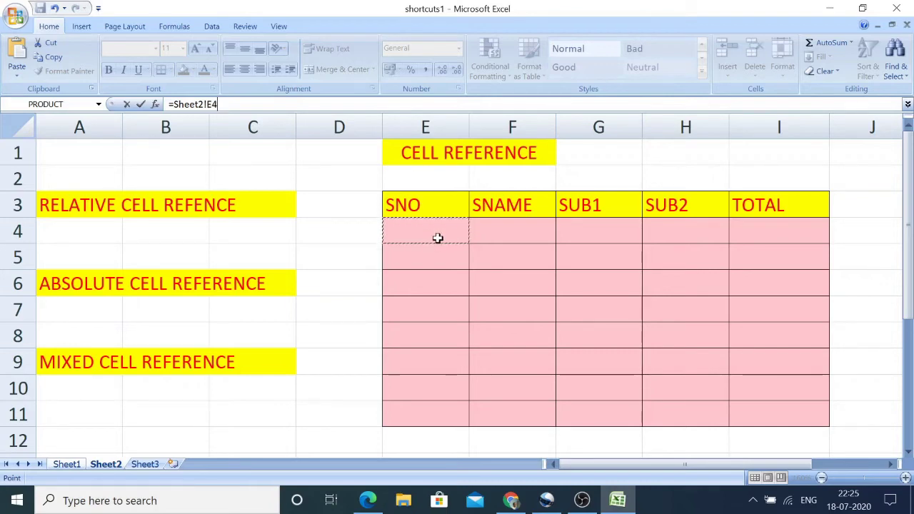
{"action": "key", "text": "BackSpace"}
{"action": "key", "text": "BackSpace"}
{"action": "key", "text": "BackSpace"}
{"action": "key", "text": "BackSpace"}
{"action": "key", "text": "BackSpace"}
{"action": "key", "text": "BackSpace"}
{"action": "key", "text": "BackSpace"}
{"action": "key", "text": "BackSpace"}
{"action": "key", "text": "BackSpace"}
{"action": "key", "text": "BackSpace"}
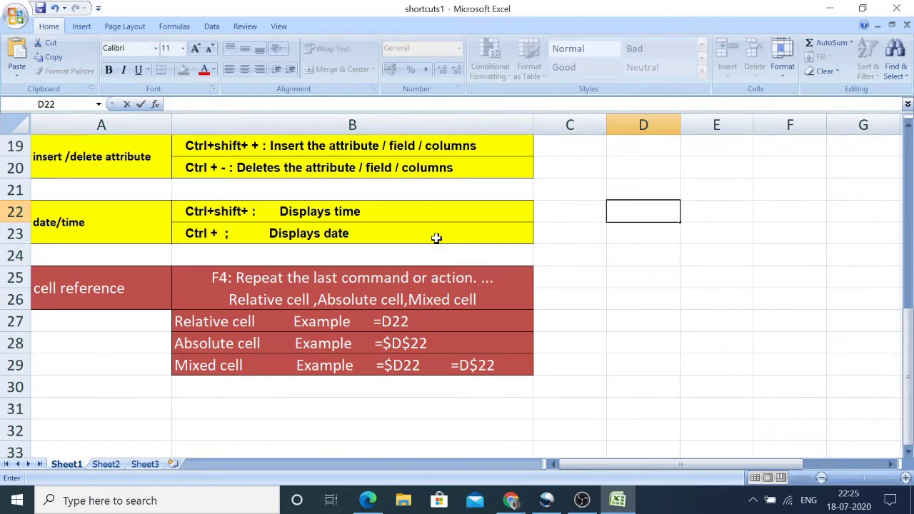
- On Sheet2, enter 1 and 2 in the first two SNO cells and fill the series down to E11
{"action": "left_click", "coordinate": [106, 464]}
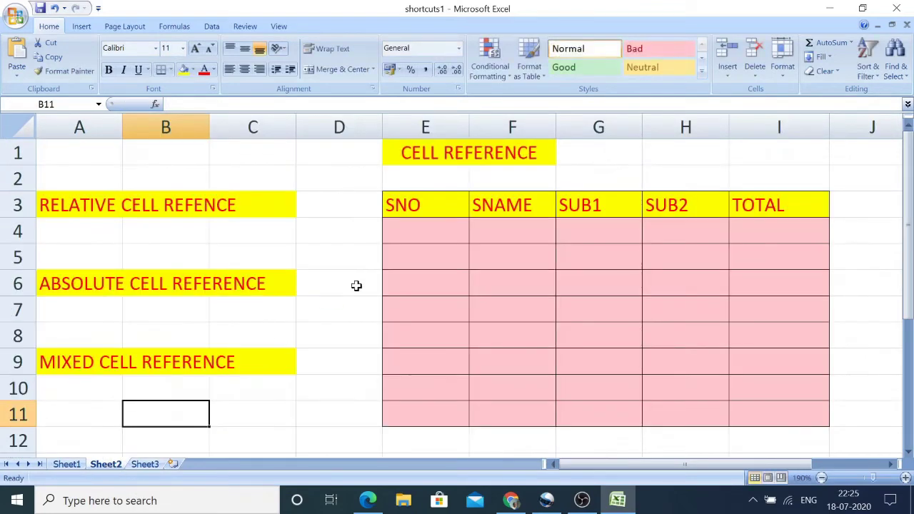
{"action": "left_click", "coordinate": [441, 232]}
{"action": "type", "text": "1"}
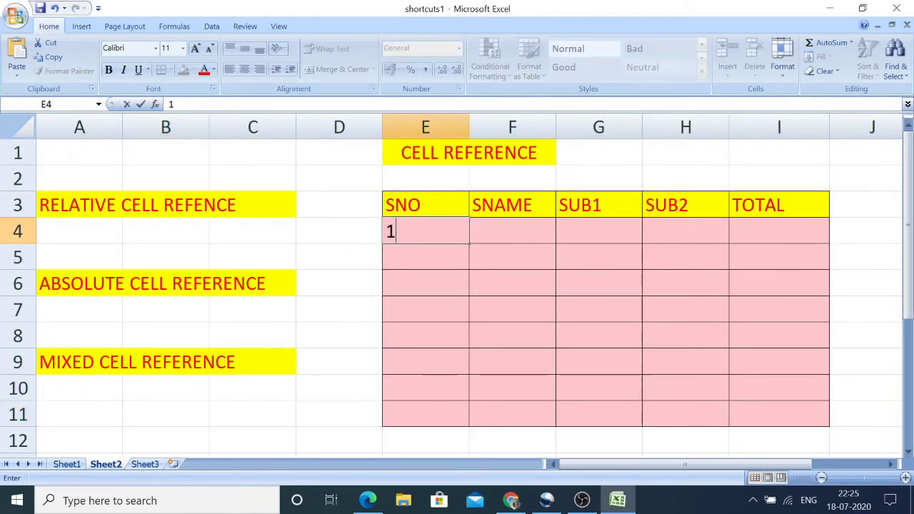
{"action": "key", "text": "Return"}
{"action": "type", "text": "2"}
{"action": "key", "text": "Return"}
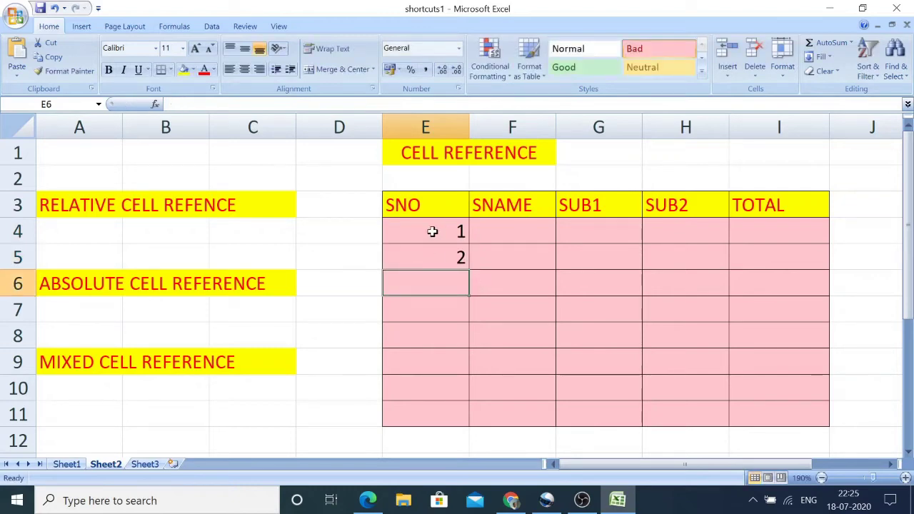
{"action": "left_click_drag", "start_coordinate": [432, 231], "coordinate": [433, 253]}
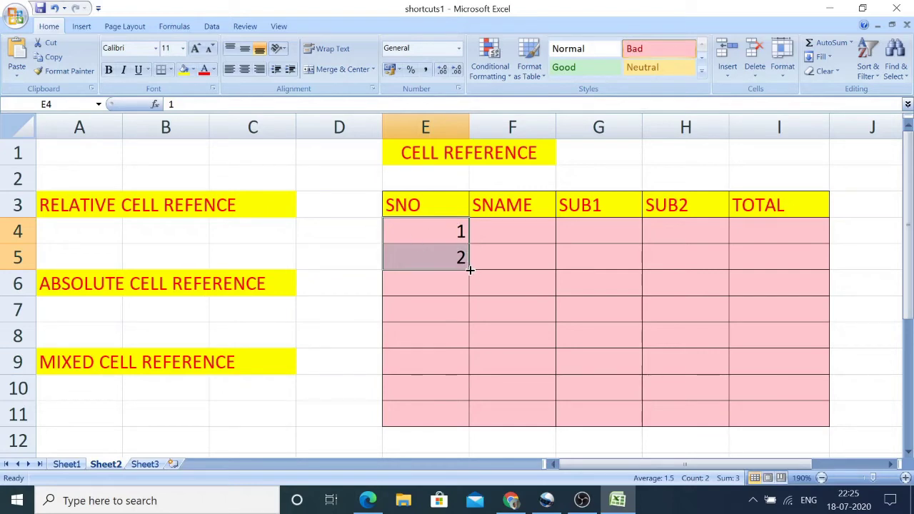
{"action": "left_click_drag", "start_coordinate": [470, 270], "coordinate": [466, 423]}
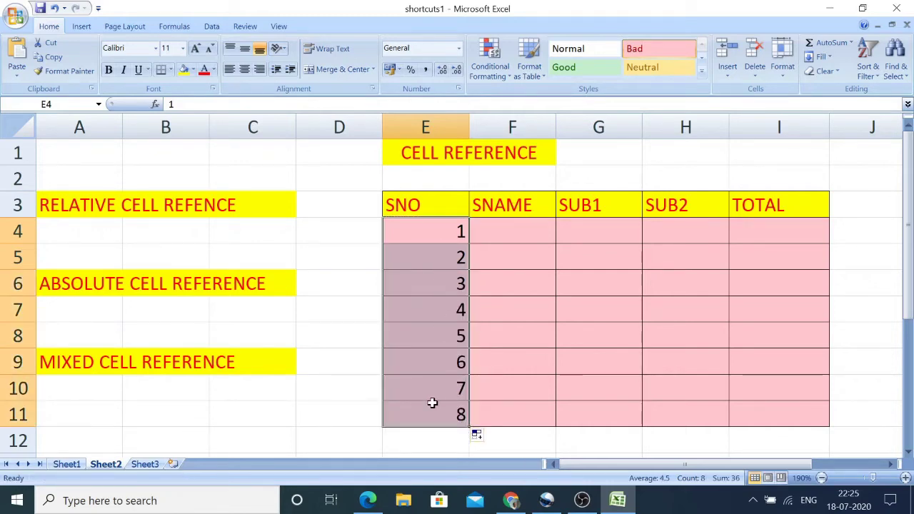
- Enter ABC1 and ABC2 in the first two SNAME cells and fill the series down to F11
{"action": "left_click", "coordinate": [492, 232]}
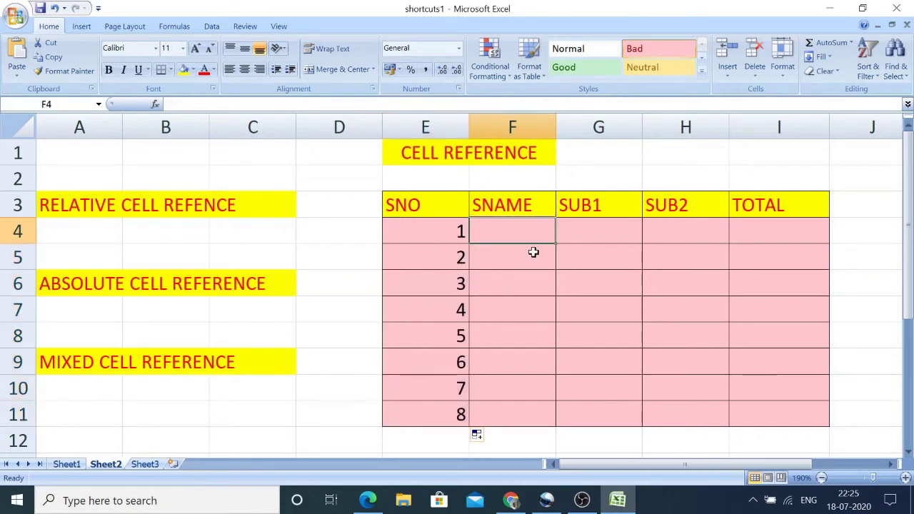
{"action": "type", "text": "AB"}
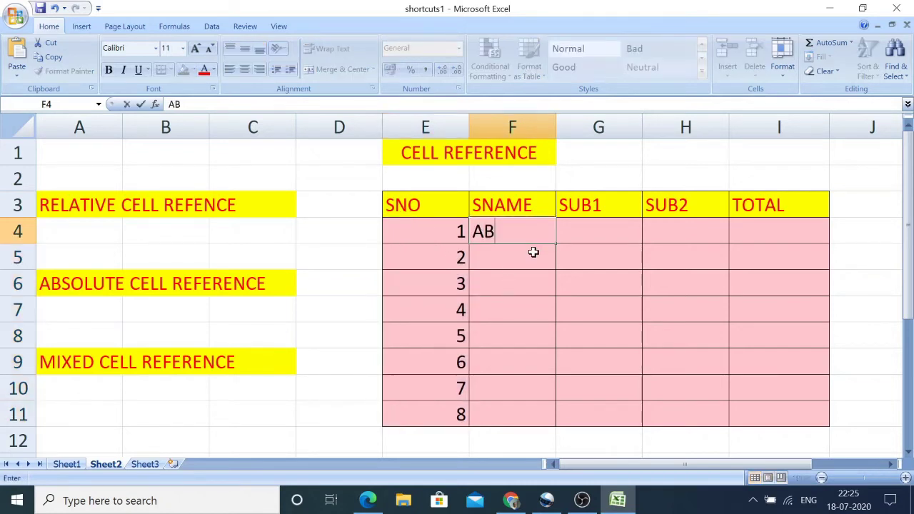
{"action": "type", "text": "C1"}
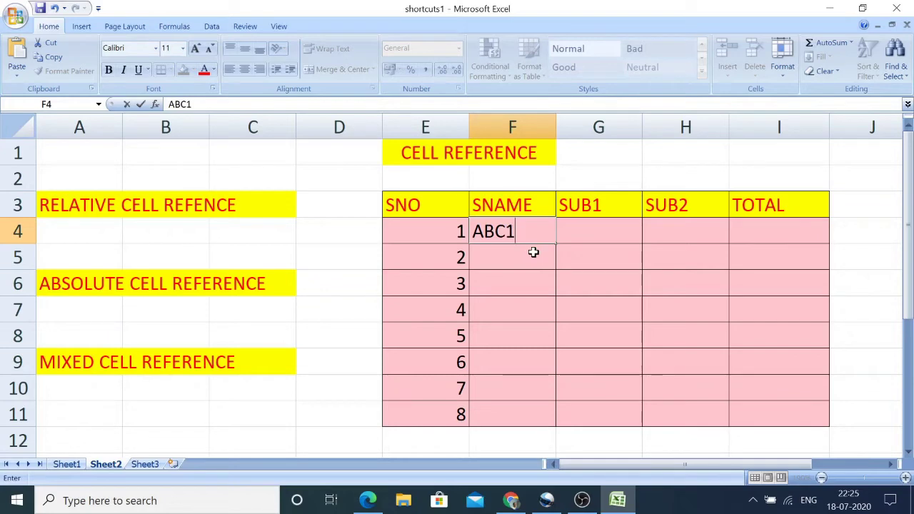
{"action": "left_click", "coordinate": [498, 260]}
{"action": "type", "text": "A"}
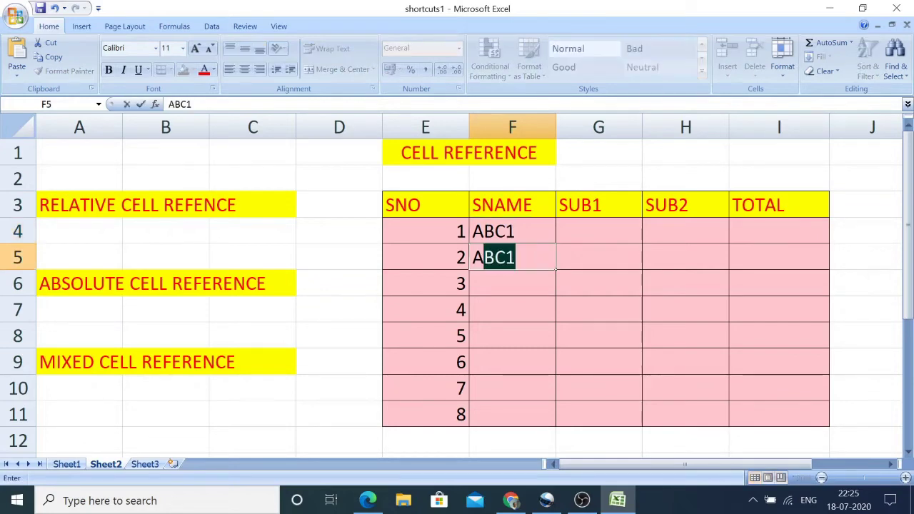
{"action": "type", "text": "BC"}
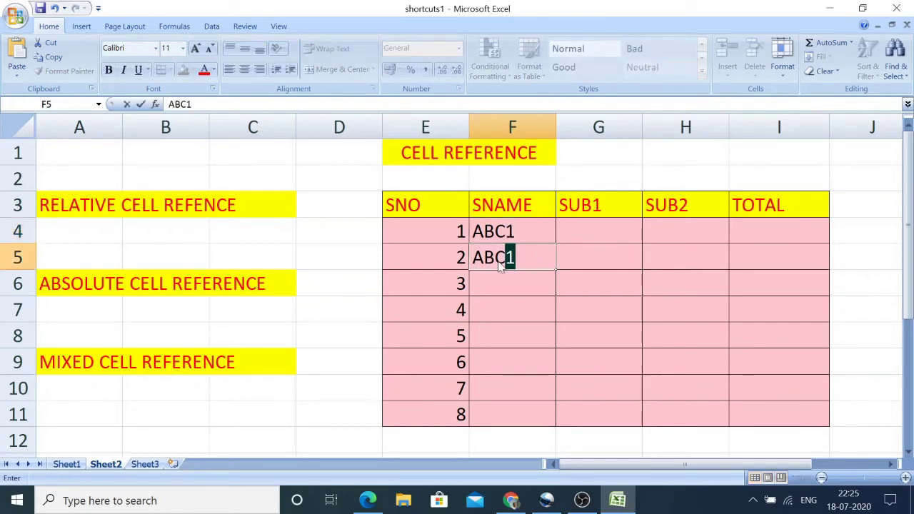
{"action": "type", "text": "2"}
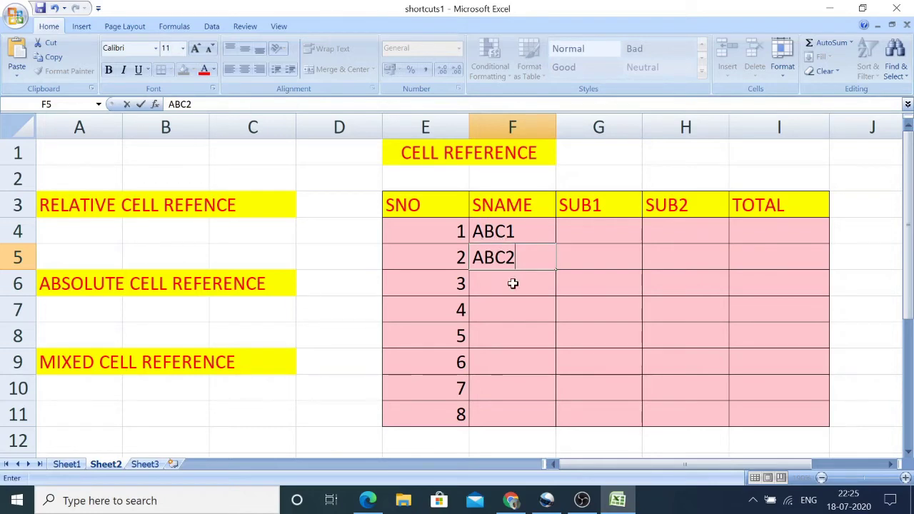
{"action": "key", "text": "Return"}
{"action": "left_click_drag", "start_coordinate": [509, 232], "coordinate": [506, 250]}
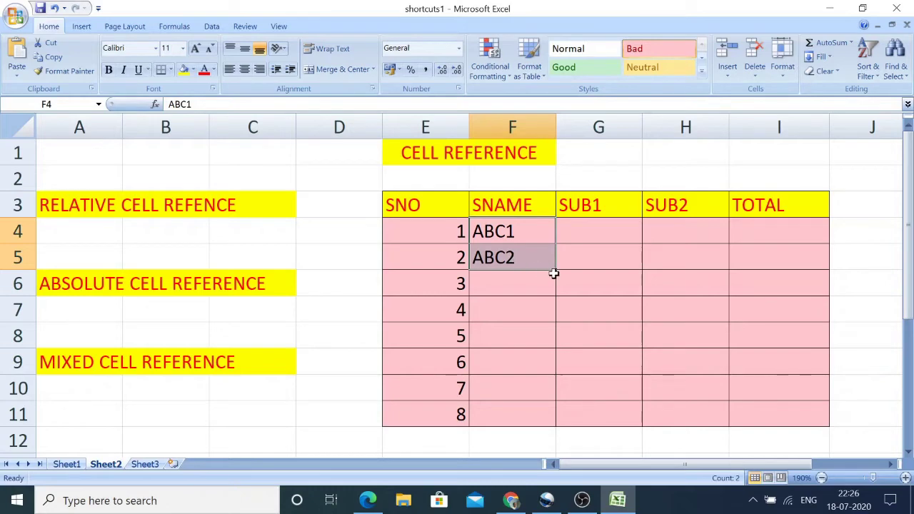
{"action": "left_click_drag", "start_coordinate": [556, 271], "coordinate": [558, 430]}
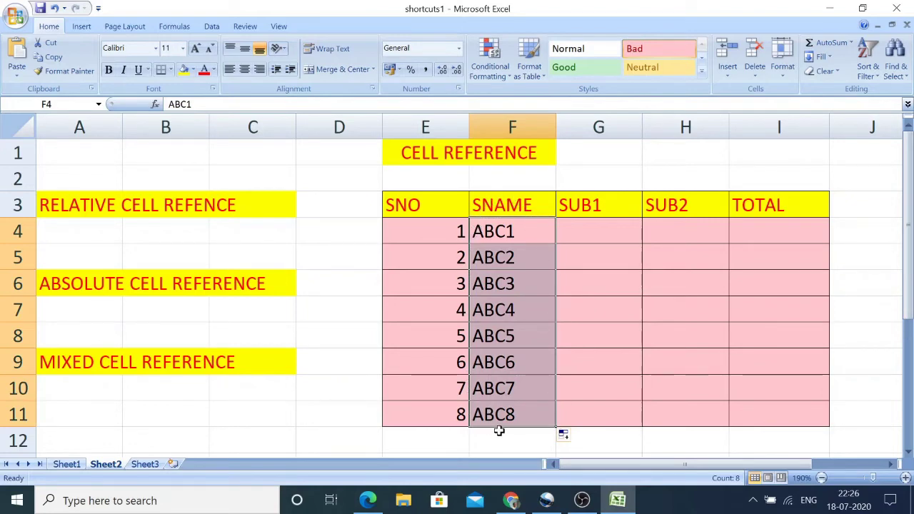
- Enter the SUB1 marks 55, 65, 45, 85, 63, 25, 15 and 78 in cells G4 to G11
{"action": "left_click", "coordinate": [601, 236]}
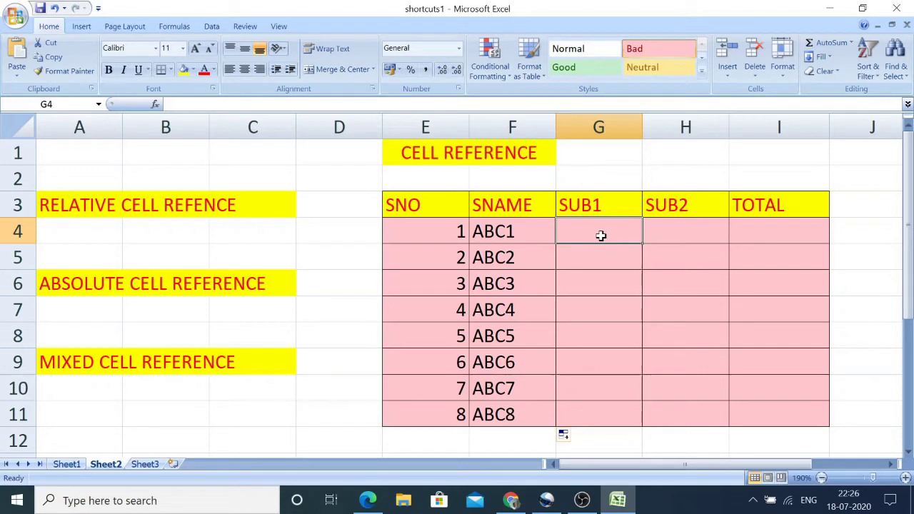
{"action": "type", "text": "55"}
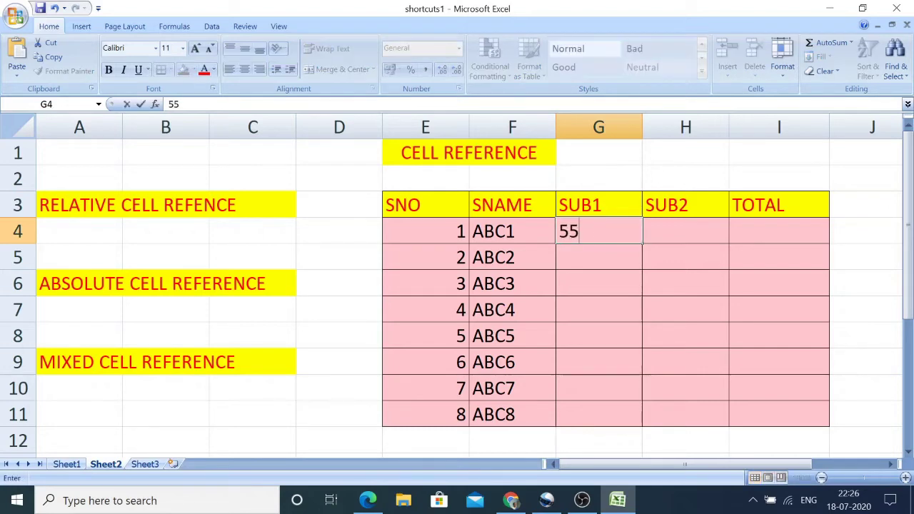
{"action": "key", "text": "Return"}
{"action": "type", "text": "65"}
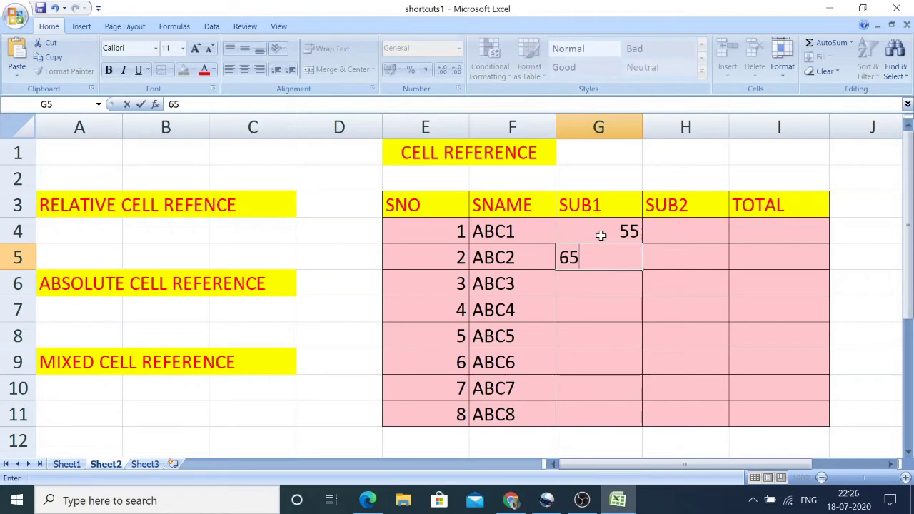
{"action": "key", "text": "Return"}
{"action": "type", "text": "45"}
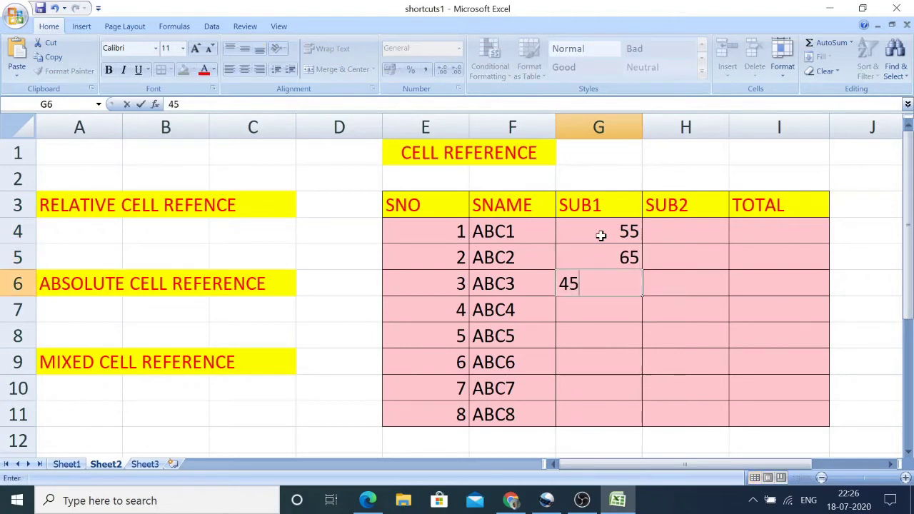
{"action": "key", "text": "Return"}
{"action": "type", "text": "85"}
{"action": "key", "text": "Return"}
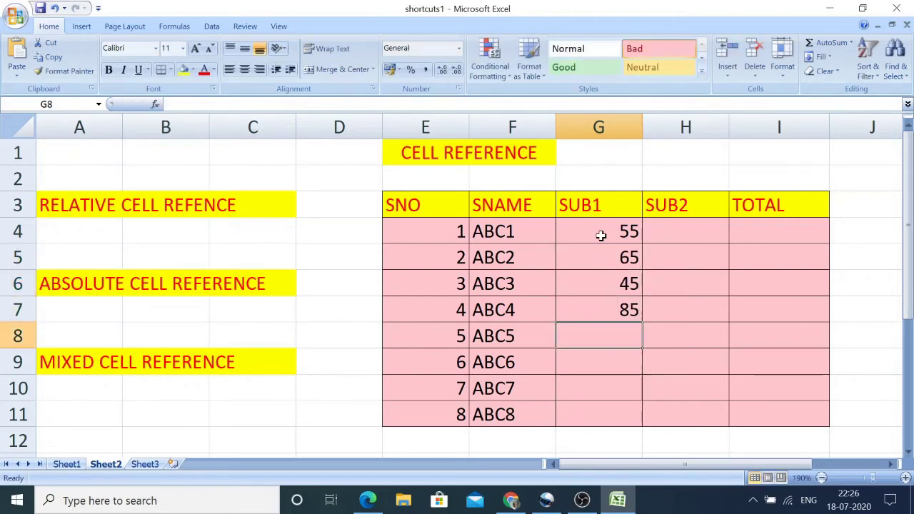
{"action": "type", "text": "63"}
{"action": "key", "text": "Return"}
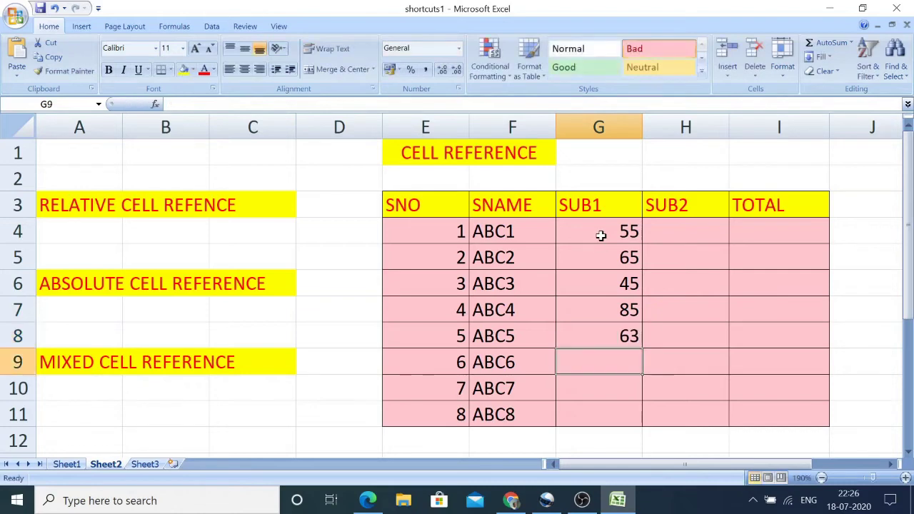
{"action": "type", "text": "25"}
{"action": "key", "text": "Return"}
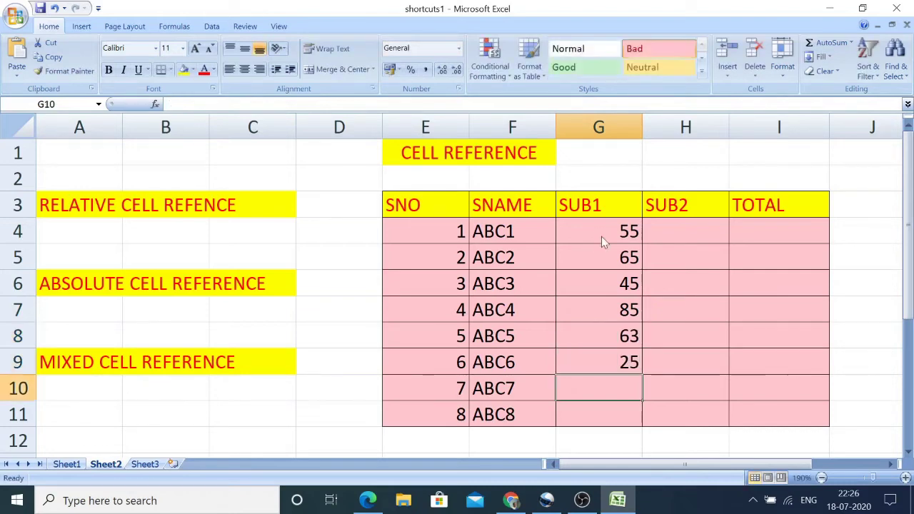
{"action": "type", "text": "15"}
{"action": "key", "text": "Return"}
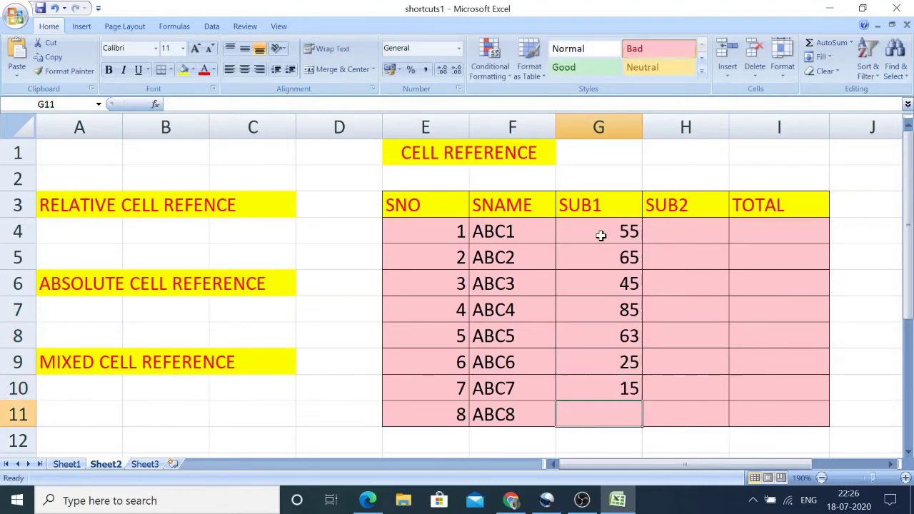
{"action": "type", "text": "78"}
{"action": "key", "text": "Return"}
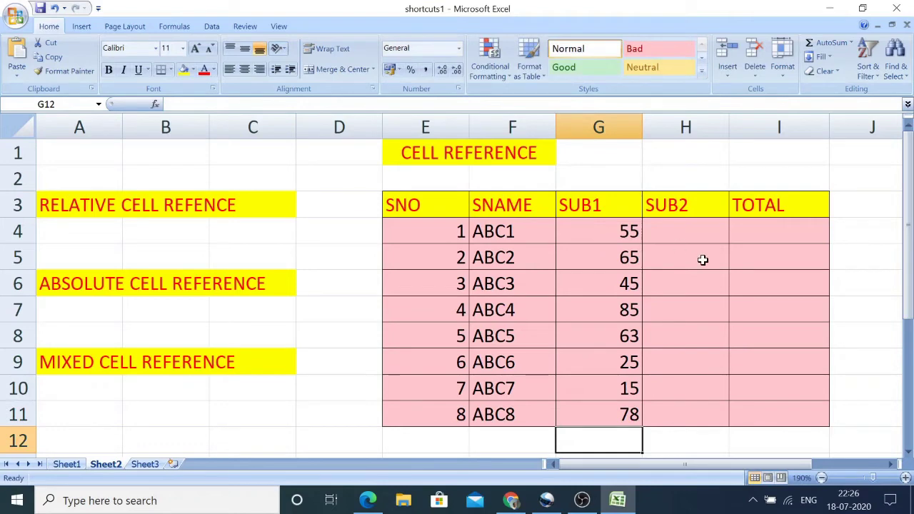
- Enter the SUB2 marks 62, 35, 8545, 65 and 38 in cells H4 to H8
{"action": "left_click", "coordinate": [687, 232]}
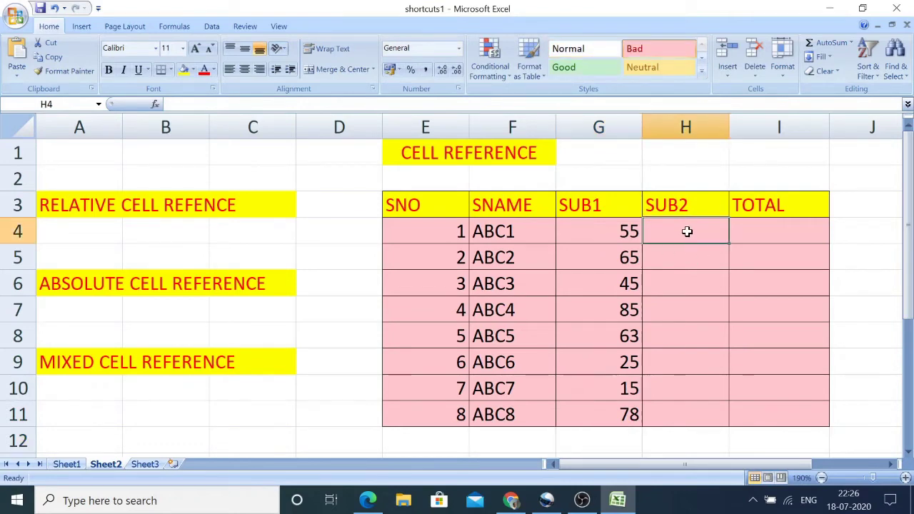
{"action": "type", "text": "62"}
{"action": "key", "text": "Return"}
{"action": "type", "text": "35"}
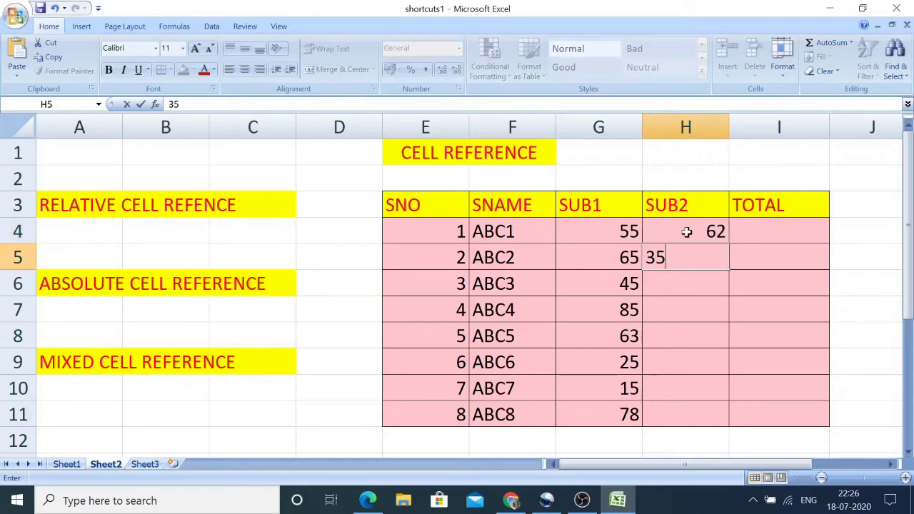
{"action": "key", "text": "Return"}
{"action": "type", "text": "8545"}
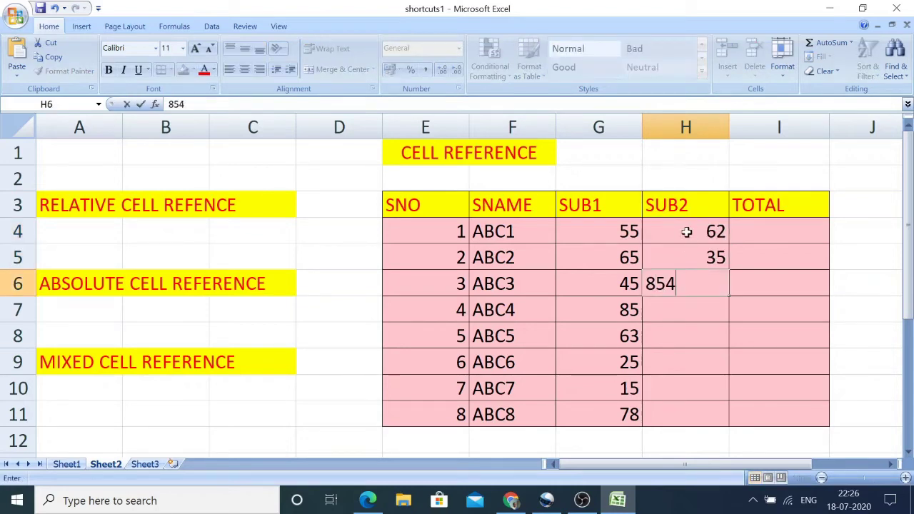
{"action": "key", "text": "Return"}
{"action": "type", "text": "65"}
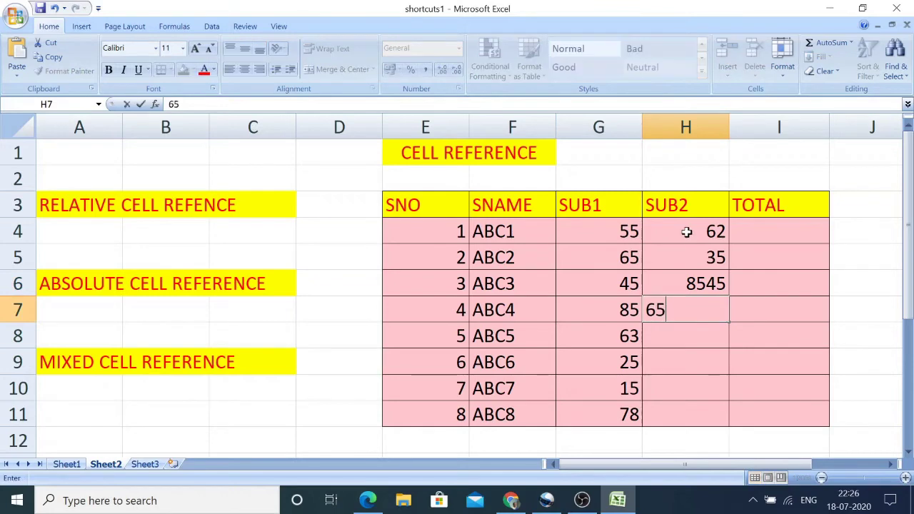
{"action": "key", "text": "Return"}
{"action": "type", "text": "38"}
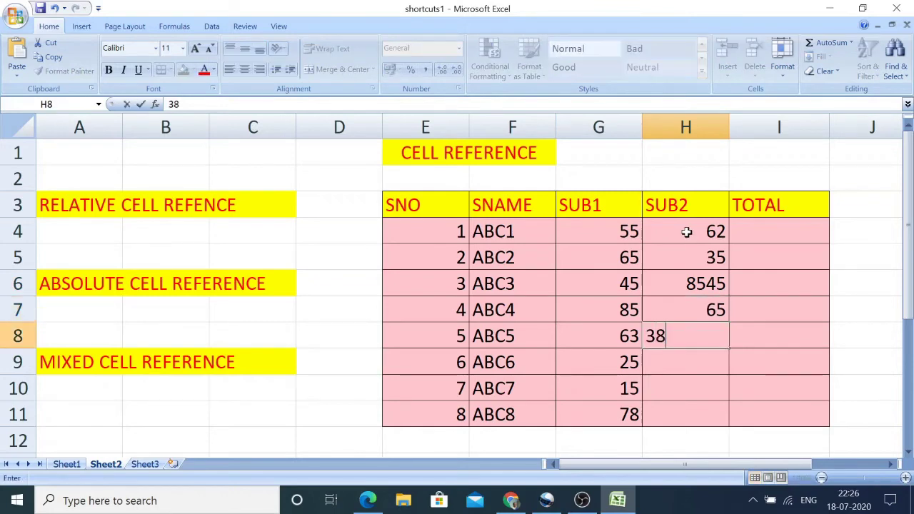
{"action": "key", "text": "Return"}
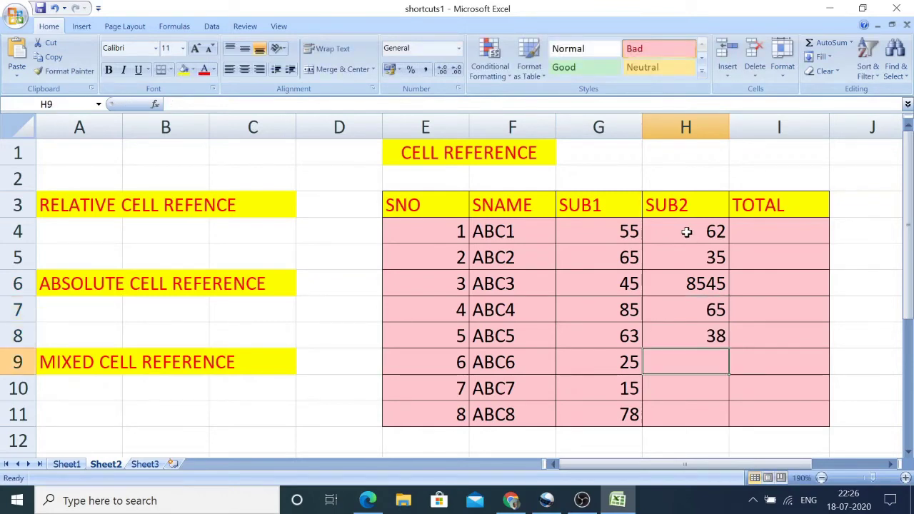
- Correct the SUB2 mark in H6 to 38 and enter 45, 67 and 30 in cells H9 to H11
{"action": "left_click", "coordinate": [711, 291]}
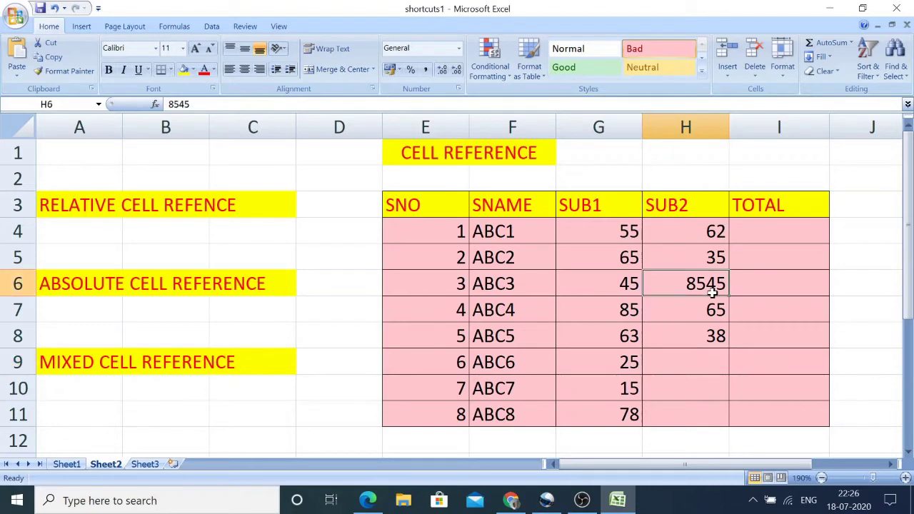
{"action": "type", "text": "38"}
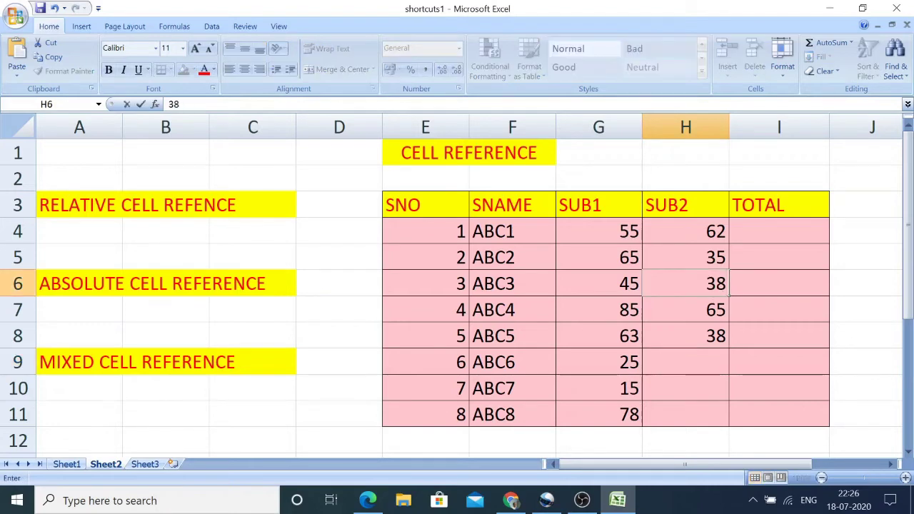
{"action": "left_click", "coordinate": [704, 368]}
{"action": "type", "text": "45"}
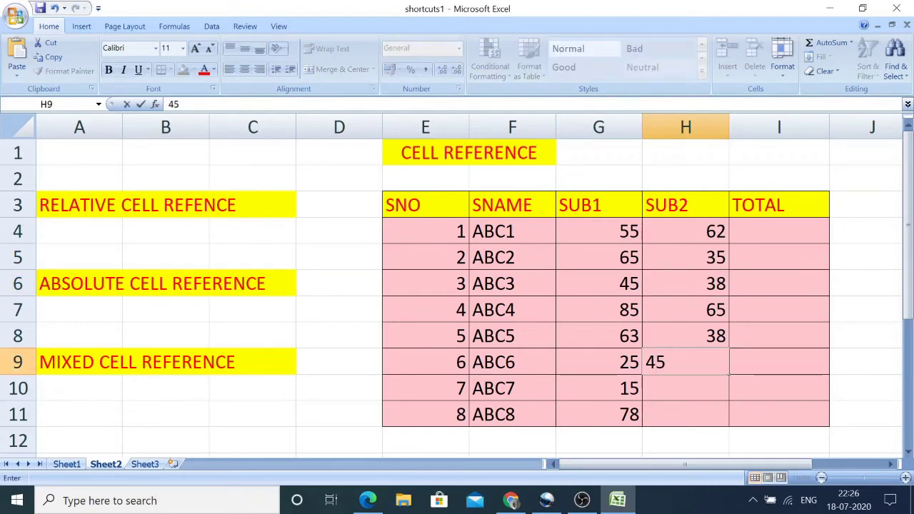
{"action": "left_click", "coordinate": [706, 391]}
{"action": "type", "text": "67"}
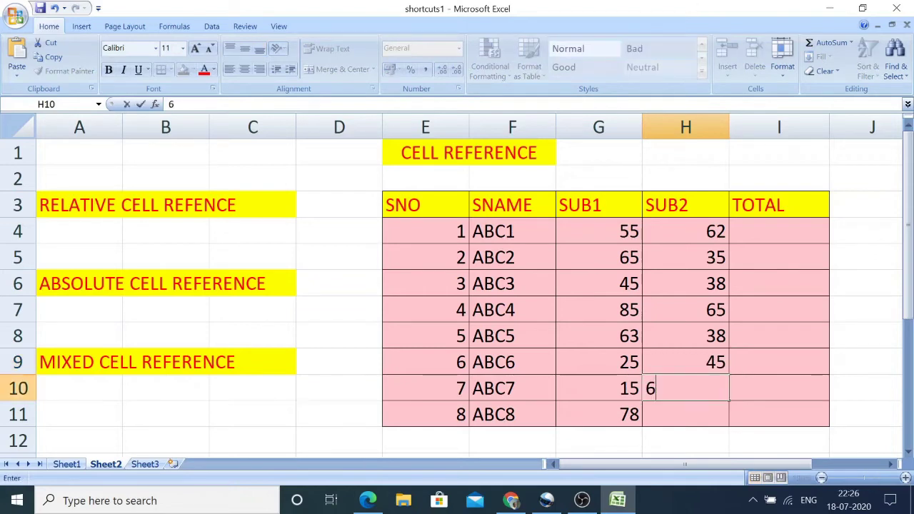
{"action": "left_click", "coordinate": [720, 421]}
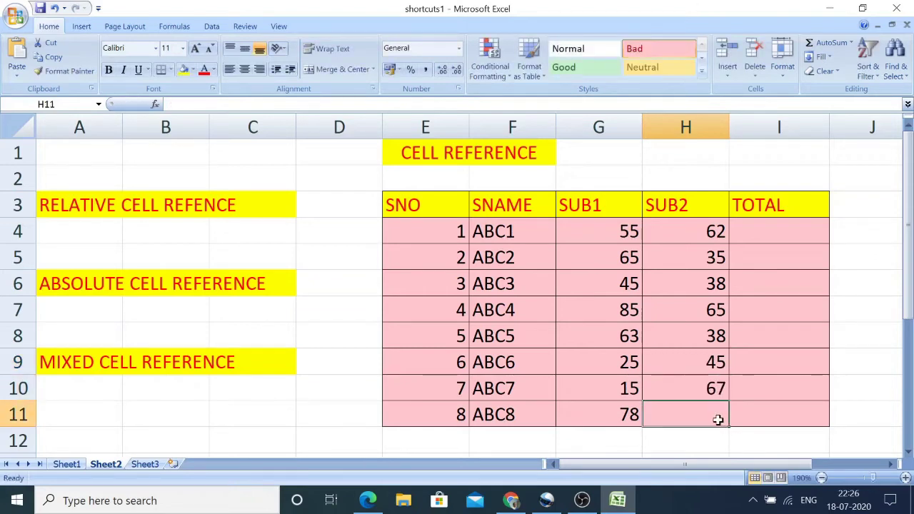
{"action": "type", "text": "3"}
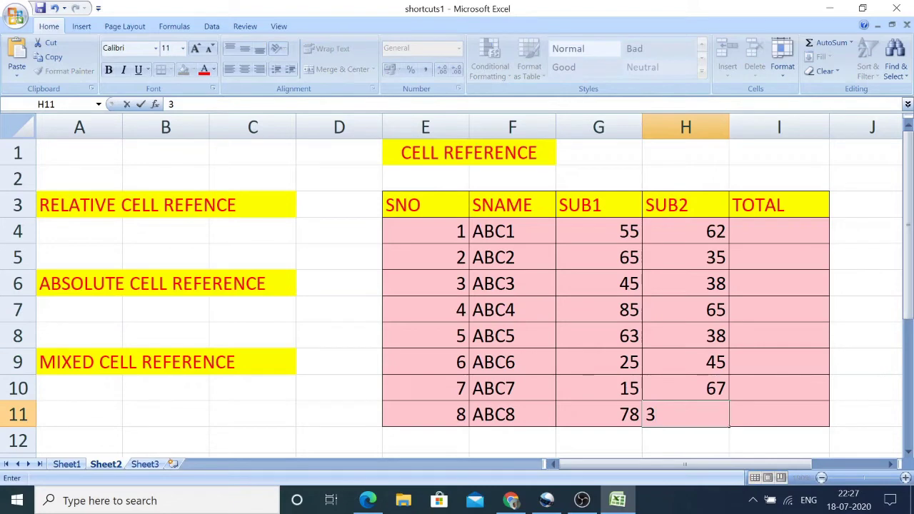
{"action": "type", "text": "0"}
{"action": "key", "text": "Return"}
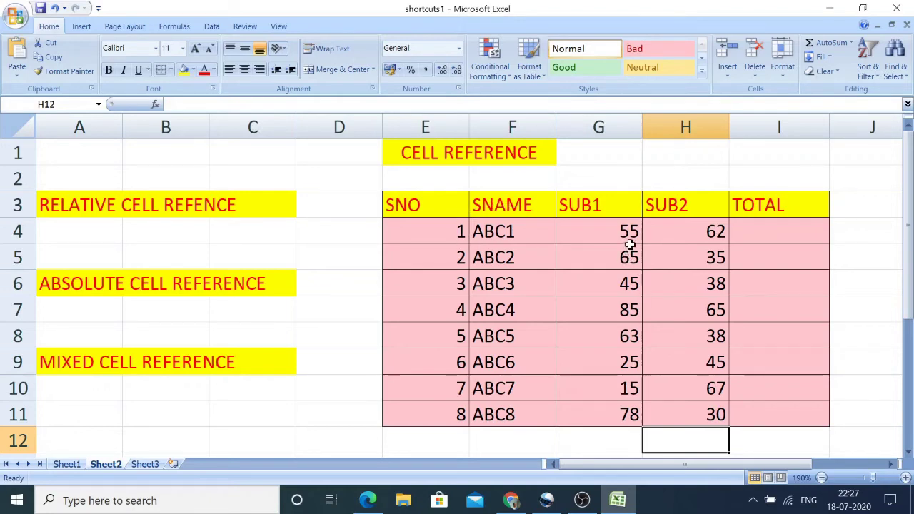
- Total the first student's marks in I4 with =G4+H4 and fill the formula down to I11
{"action": "left_click", "coordinate": [866, 240]}
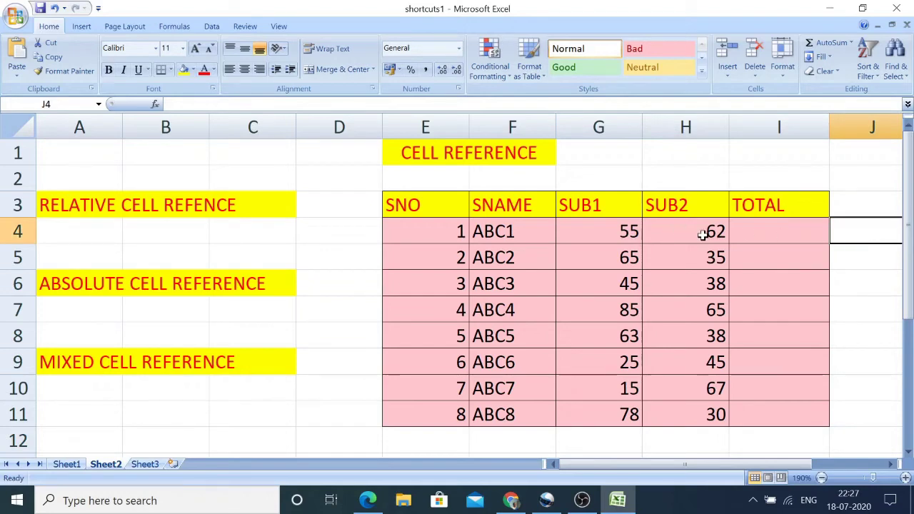
{"action": "left_click", "coordinate": [776, 235]}
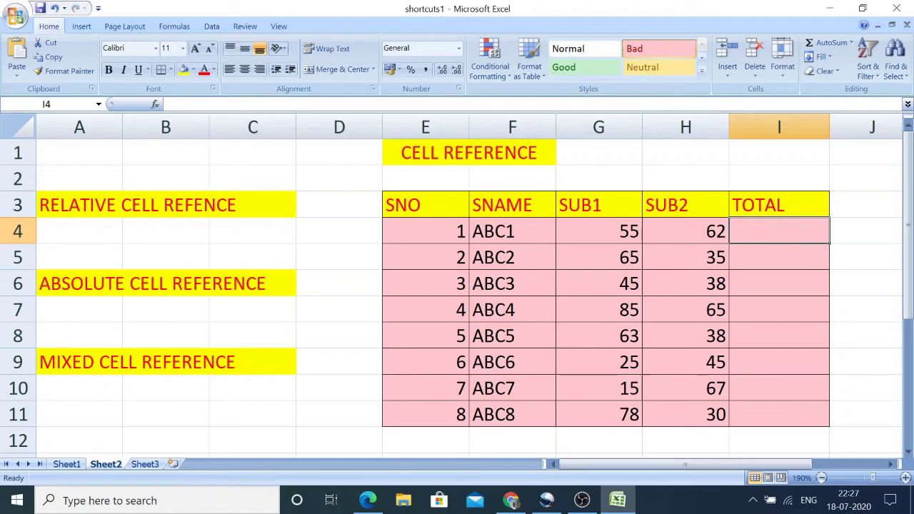
{"action": "left_click", "coordinate": [183, 106]}
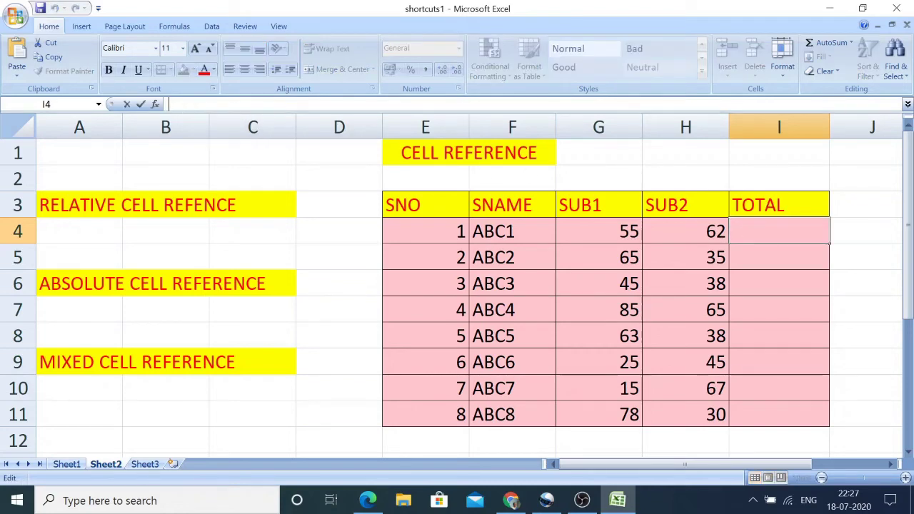
{"action": "type", "text": "="}
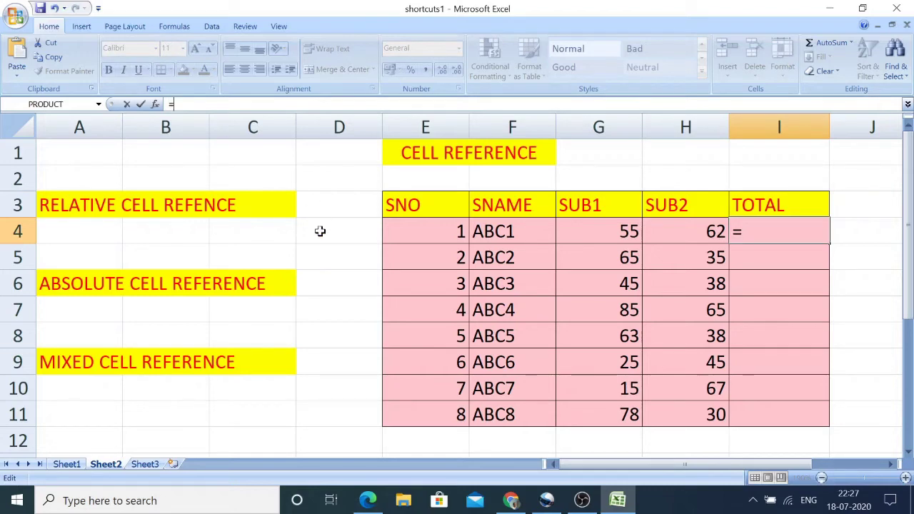
{"action": "left_click", "coordinate": [619, 232]}
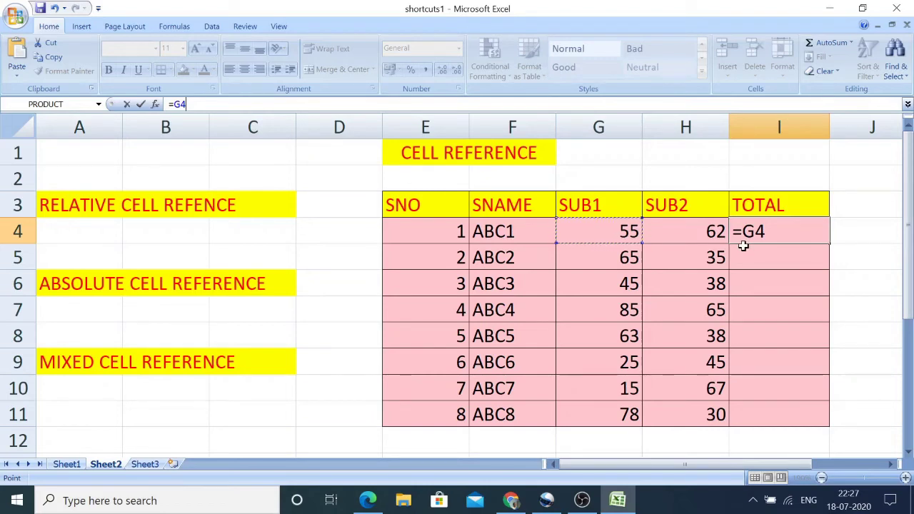
{"action": "type", "text": "+"}
{"action": "left_click", "coordinate": [704, 231]}
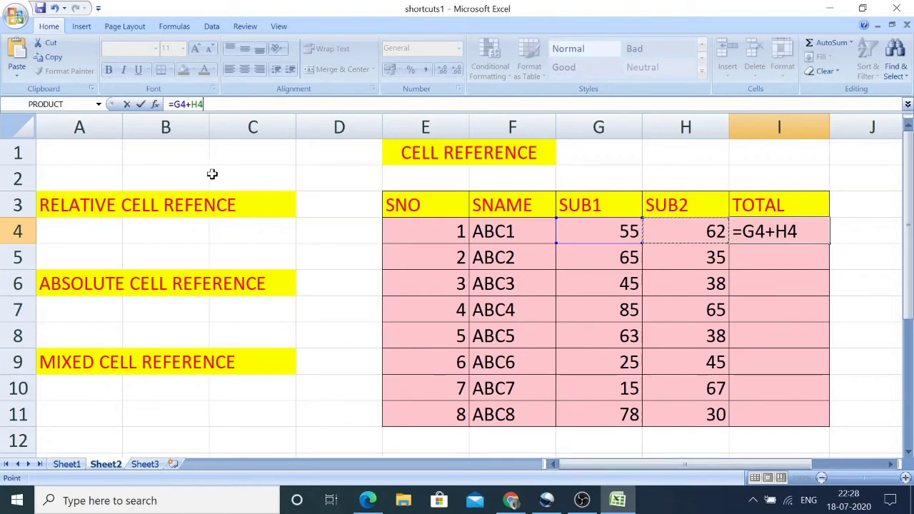
{"action": "key", "text": "Return"}
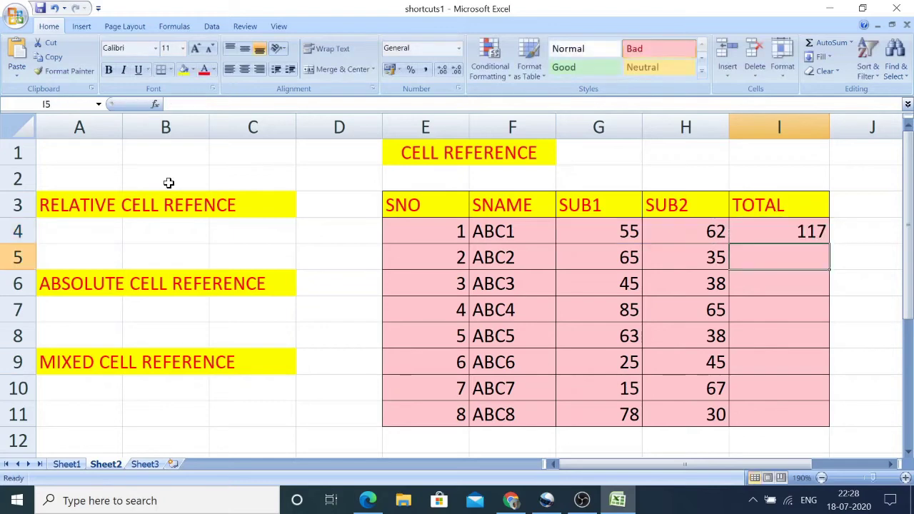
{"action": "left_click", "coordinate": [796, 231]}
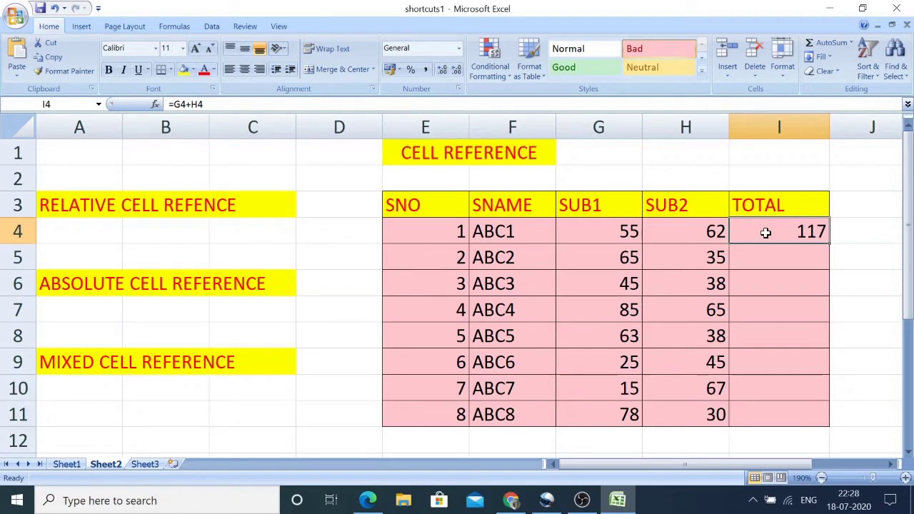
{"action": "double_click", "coordinate": [829, 244]}
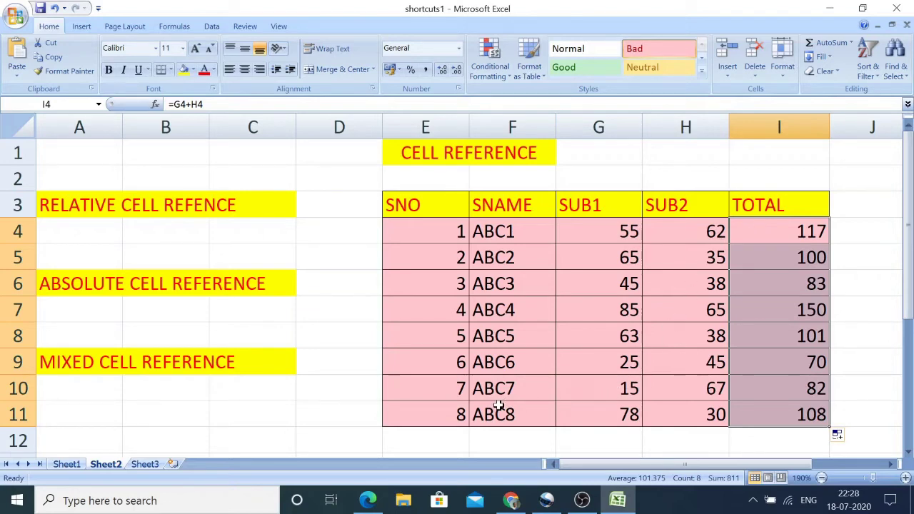
- Change ABC6's marks to 40 in SUB1 and 60 in SUB2 to test the relative references
{"action": "left_click", "coordinate": [609, 365]}
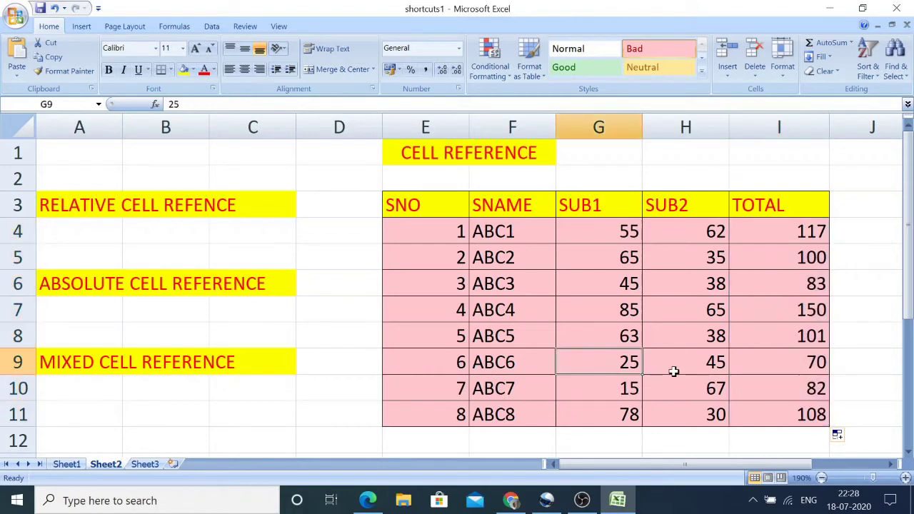
{"action": "type", "text": "40"}
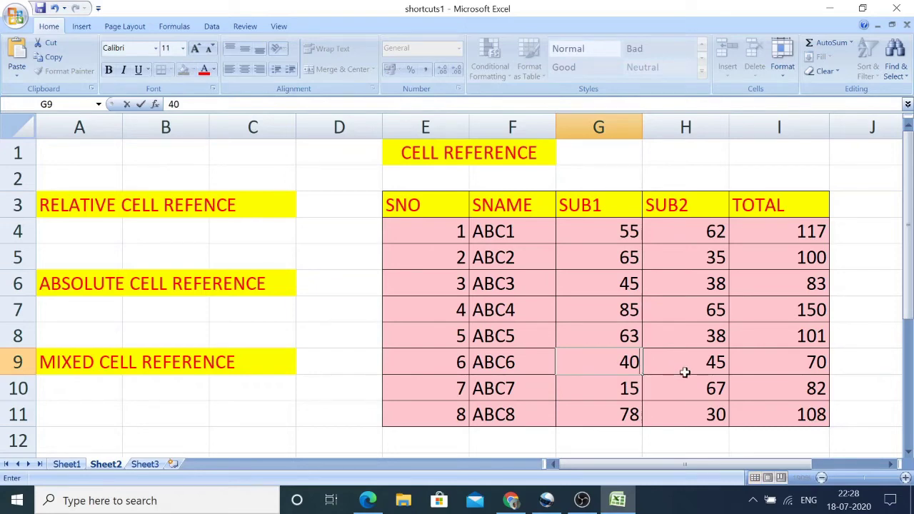
{"action": "left_click", "coordinate": [703, 367]}
{"action": "type", "text": "60"}
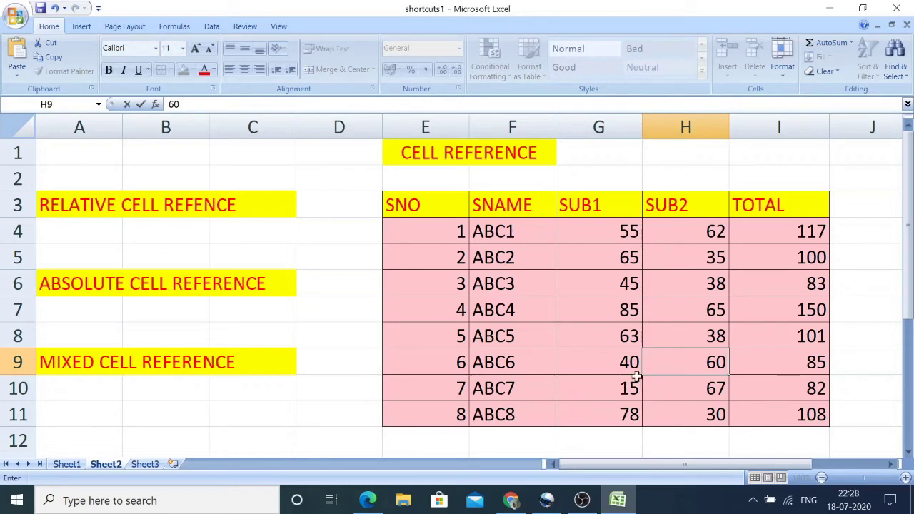
{"action": "left_click", "coordinate": [676, 377]}
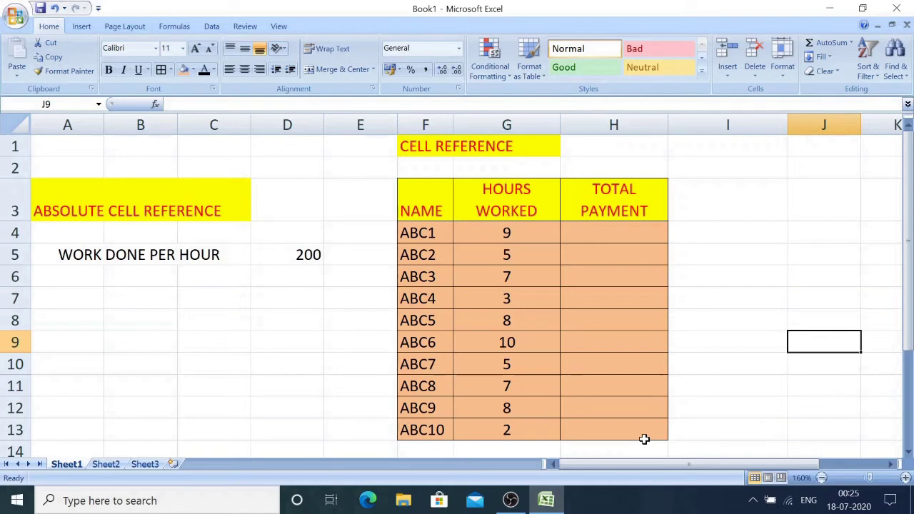
- In the Book1 payment table, calculate ABC1's total payment in H4 with =G4*$D$5, making the hourly rate reference absolute
{"action": "left_click", "coordinate": [435, 235]}
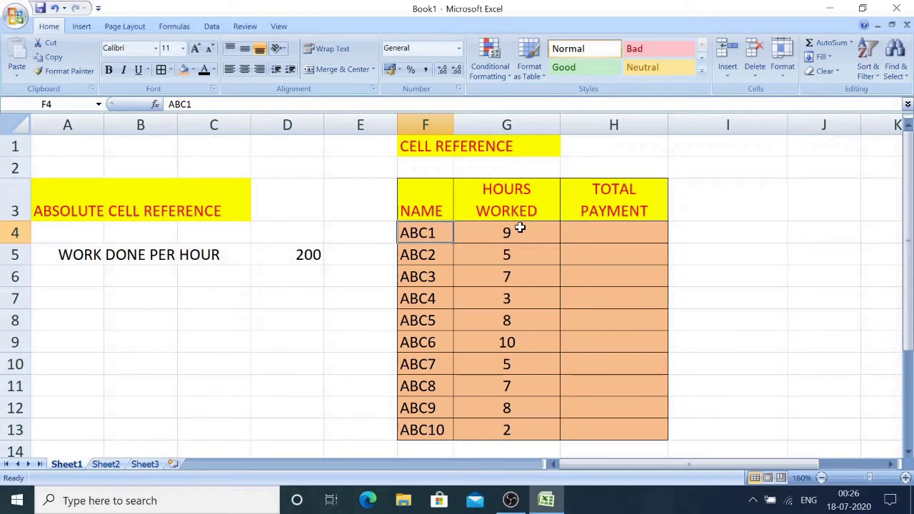
{"action": "left_click", "coordinate": [603, 232]}
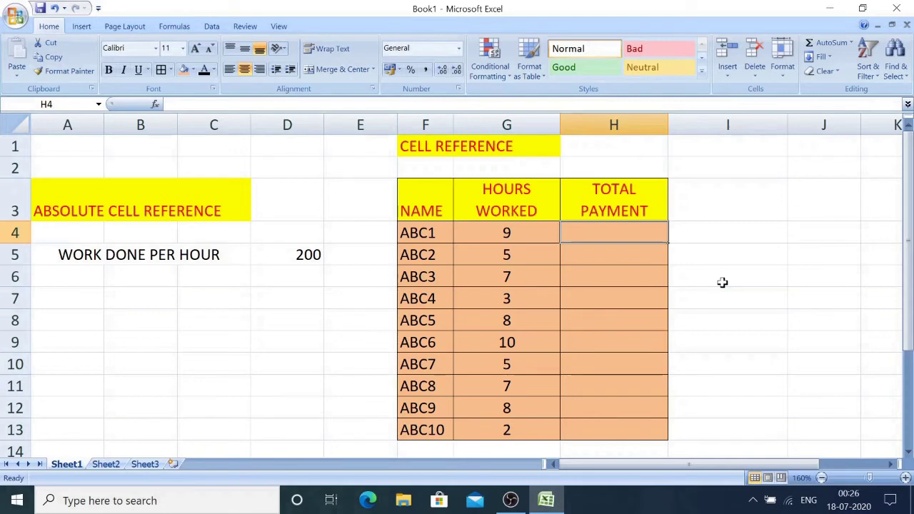
{"action": "type", "text": "="}
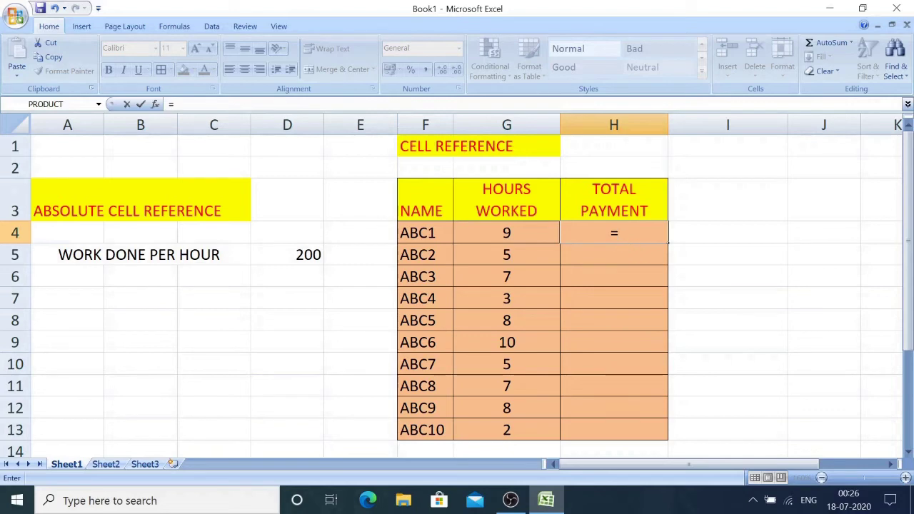
{"action": "left_click", "coordinate": [522, 234]}
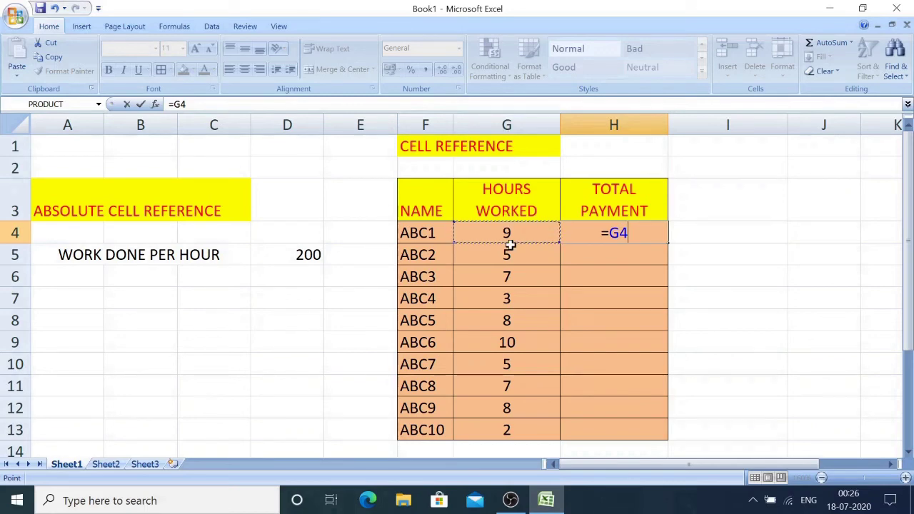
{"action": "type", "text": "*"}
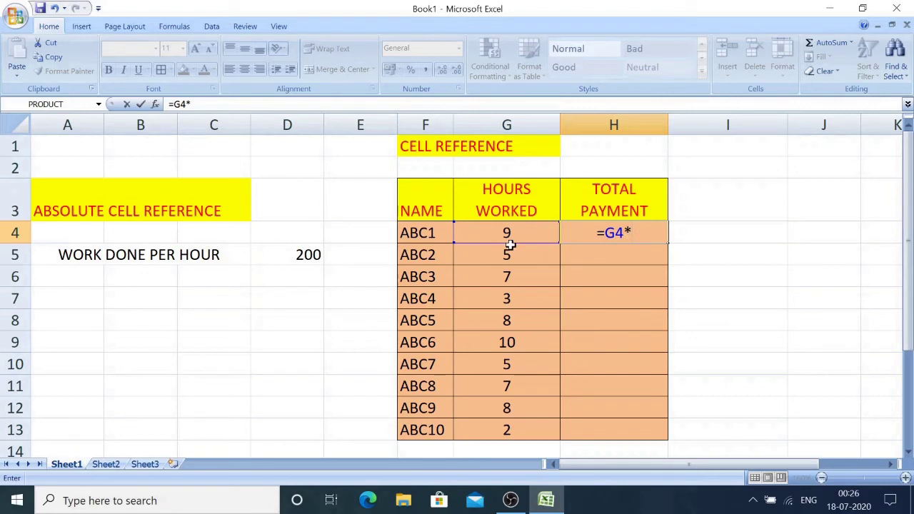
{"action": "left_click", "coordinate": [308, 256]}
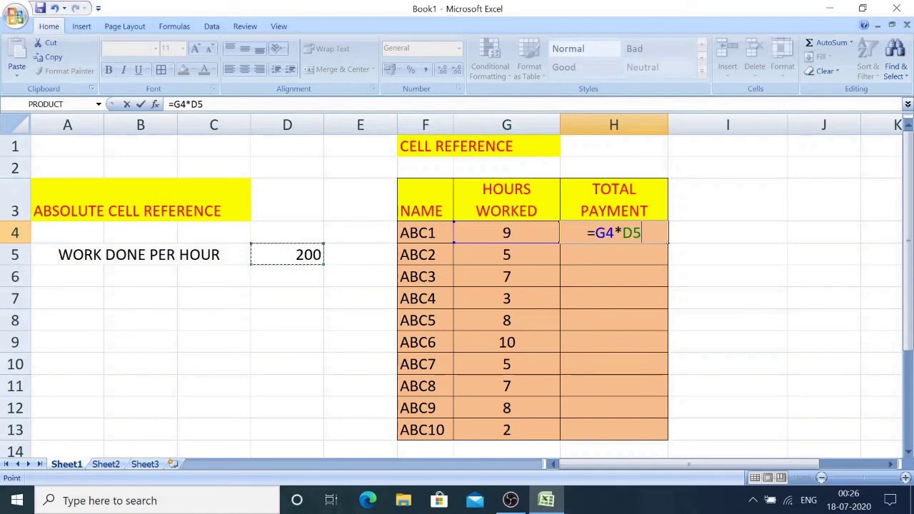
{"action": "key", "text": "F4"}
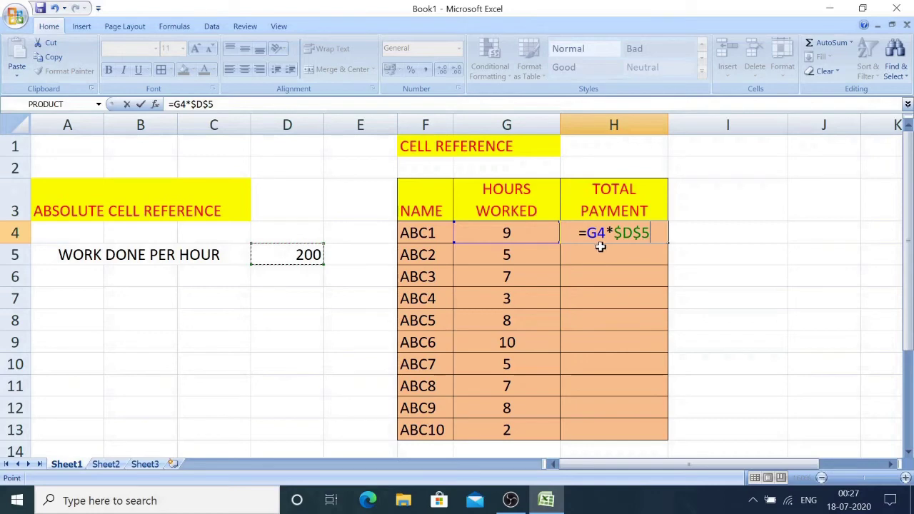
{"action": "key", "text": "Return"}
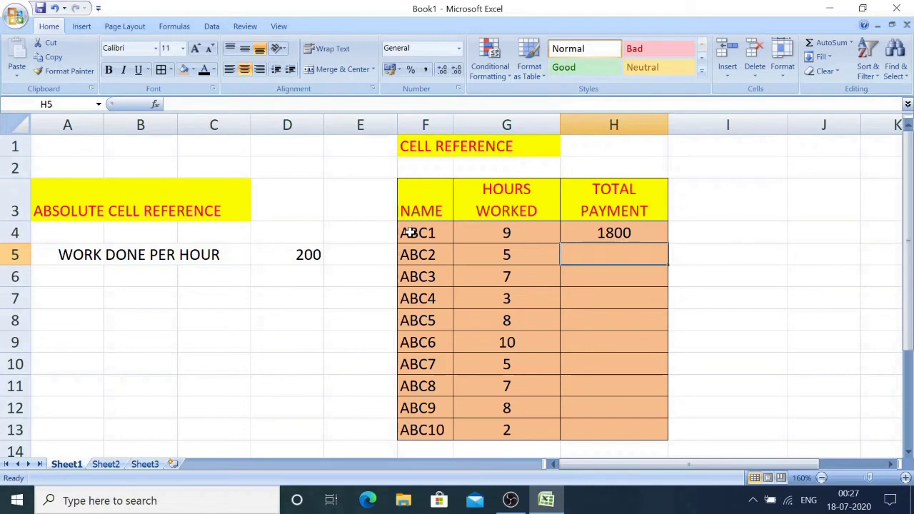
{"action": "left_click", "coordinate": [641, 230]}
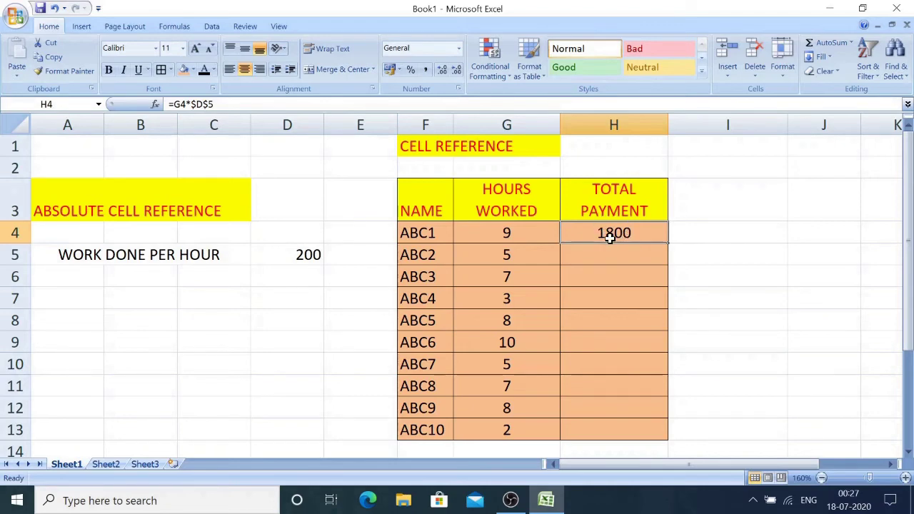
- Fill ABC1's total payment formula from H4 down through ABC10's row in H13
{"action": "double_click", "coordinate": [667, 243]}
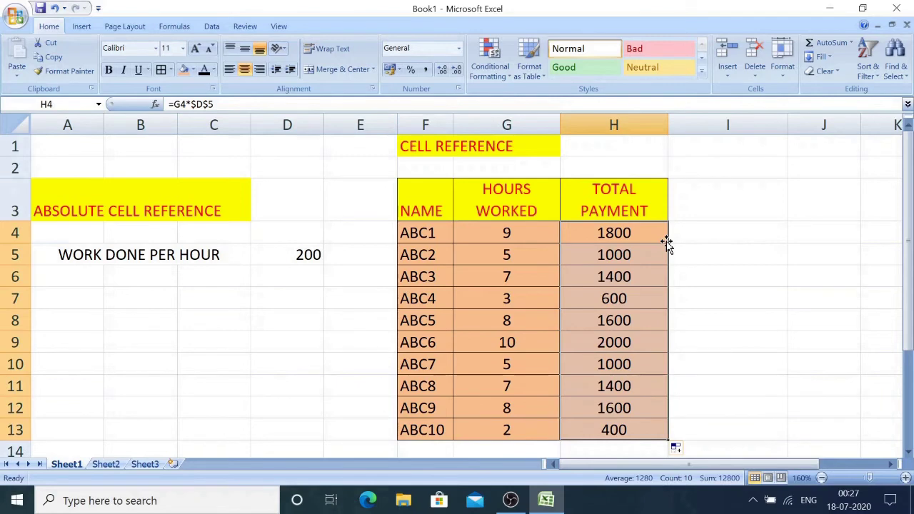
{"action": "left_click", "coordinate": [735, 319]}
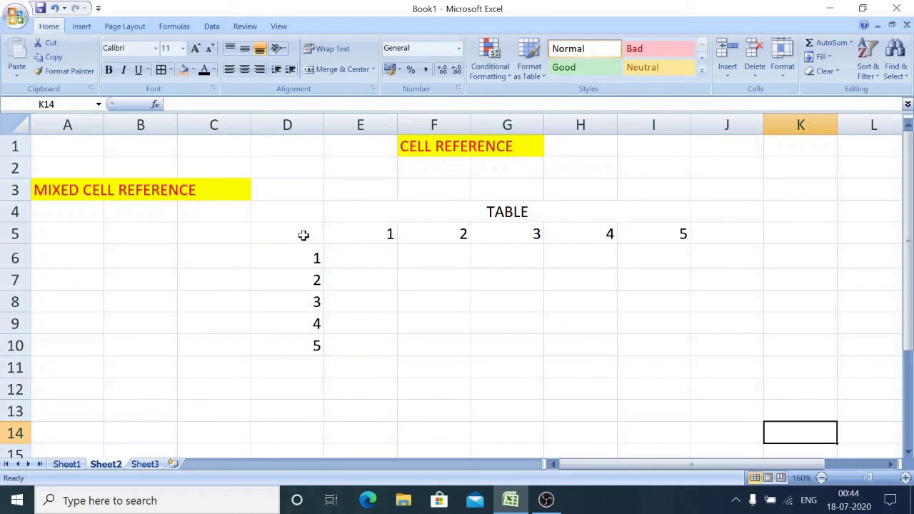
- On Sheet2, give the multiplication table's header cells D5:I5 and D5:D10 a green font and an orange fill
{"action": "left_click_drag", "start_coordinate": [304, 235], "coordinate": [638, 229]}
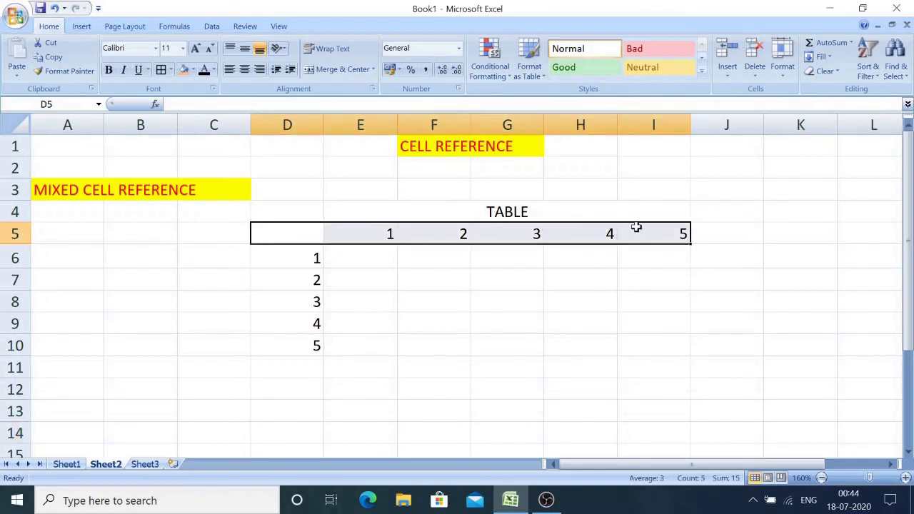
{"action": "left_click", "coordinate": [213, 69]}
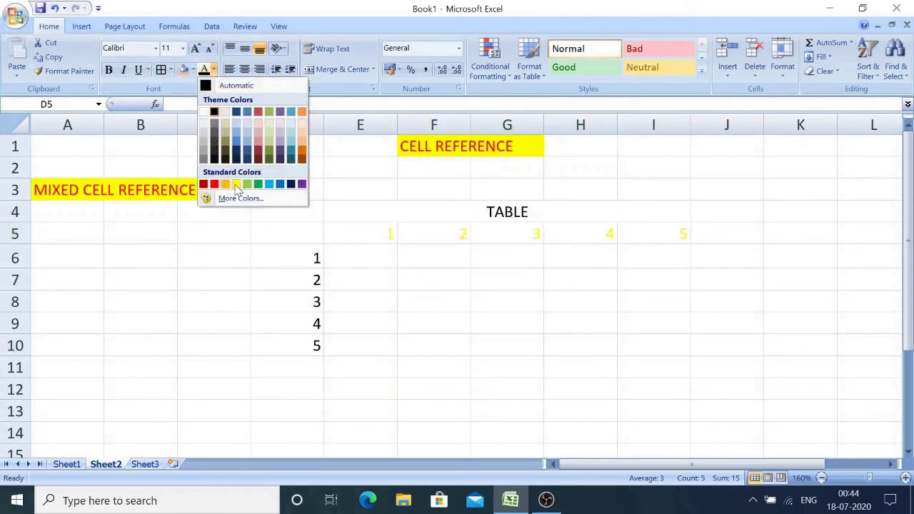
{"action": "left_click", "coordinate": [259, 185]}
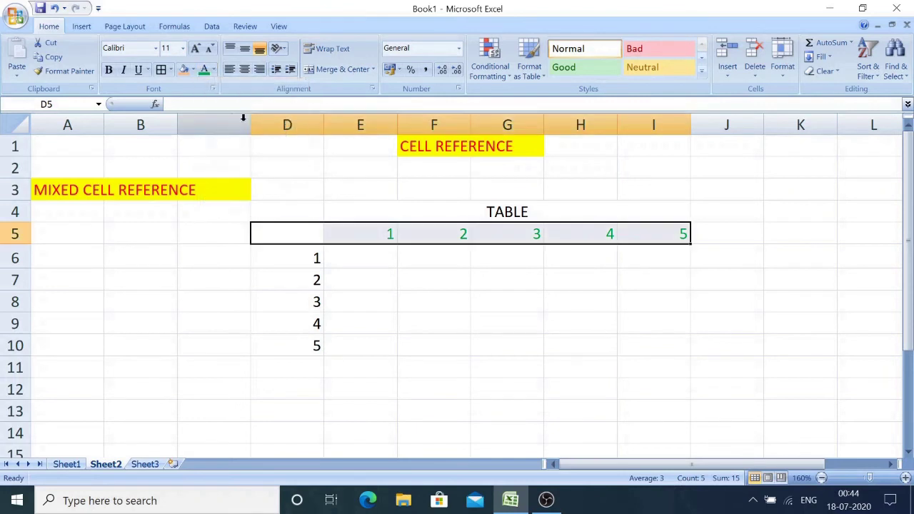
{"action": "left_click", "coordinate": [183, 69]}
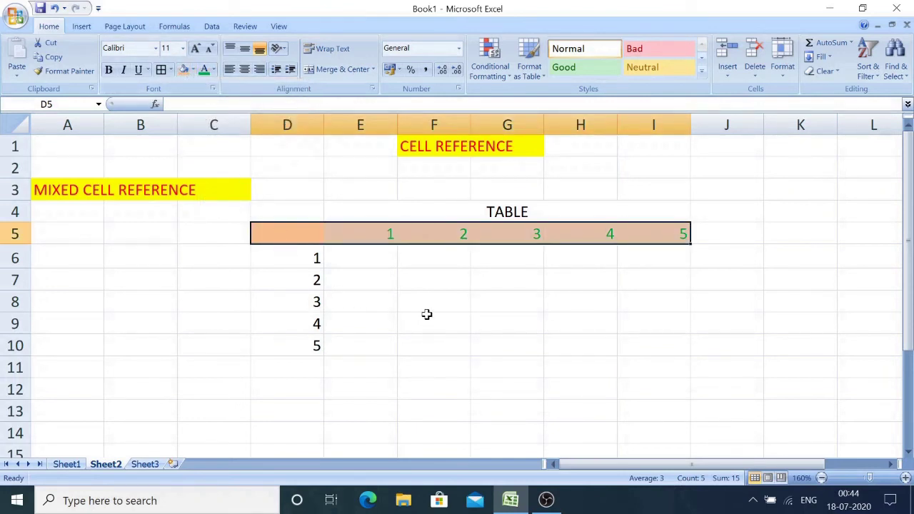
{"action": "left_click_drag", "start_coordinate": [296, 233], "coordinate": [304, 349]}
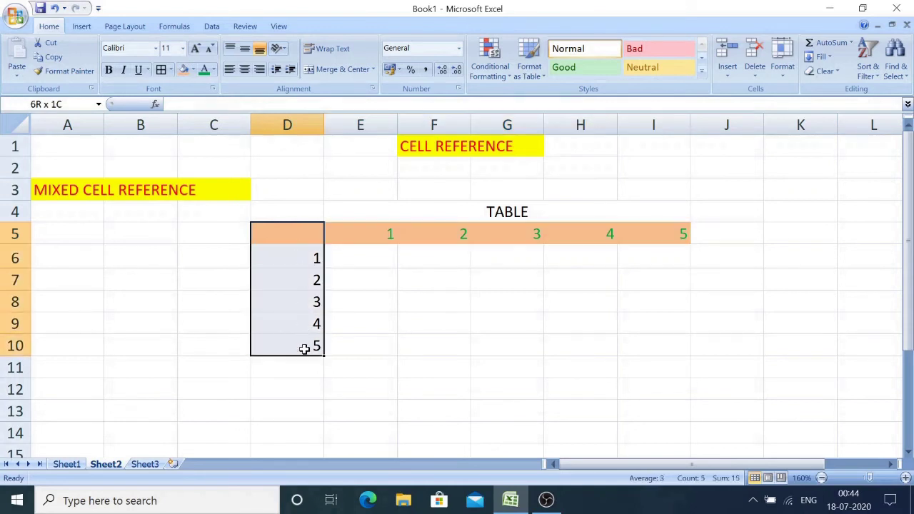
{"action": "left_click", "coordinate": [205, 70]}
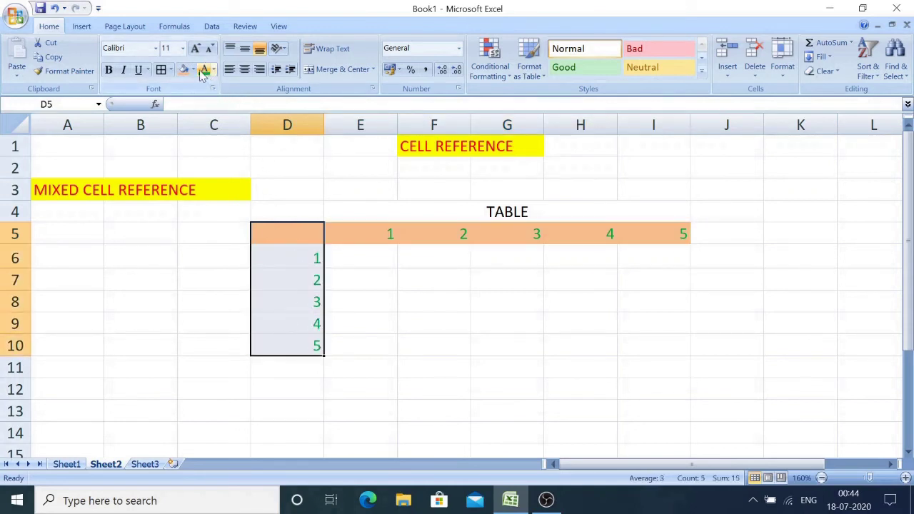
{"action": "left_click", "coordinate": [181, 69]}
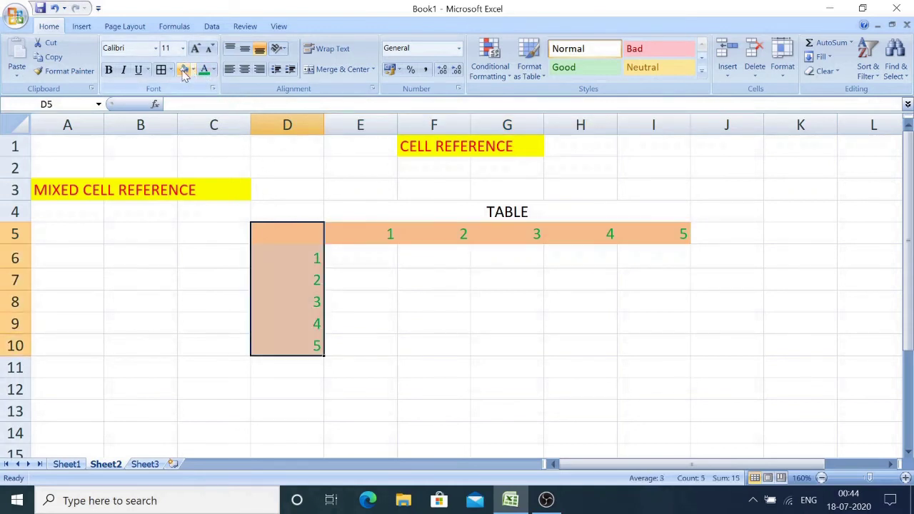
- Set the font colour of the header column D5:D10 and header row D5:I5 to Automatic black
{"action": "left_click_drag", "start_coordinate": [307, 239], "coordinate": [639, 247]}
{"action": "left_click", "coordinate": [302, 235]}
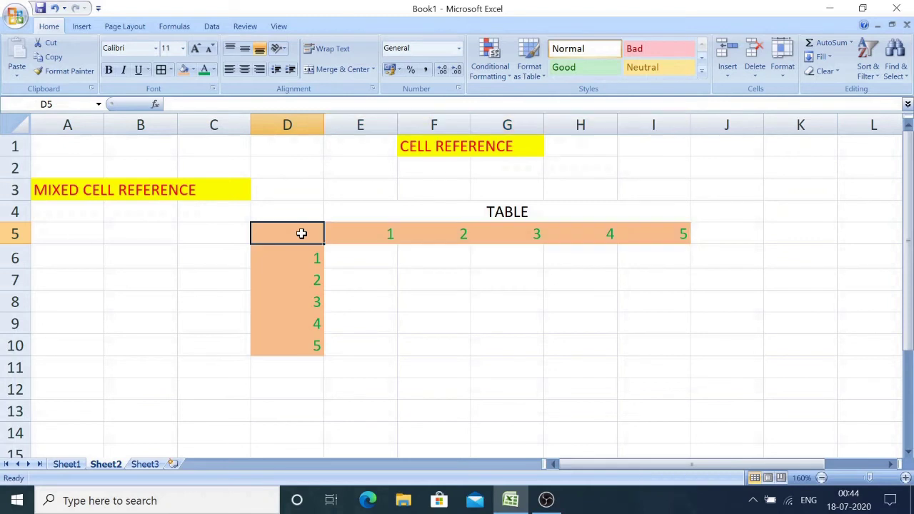
{"action": "left_click_drag", "start_coordinate": [302, 234], "coordinate": [309, 348]}
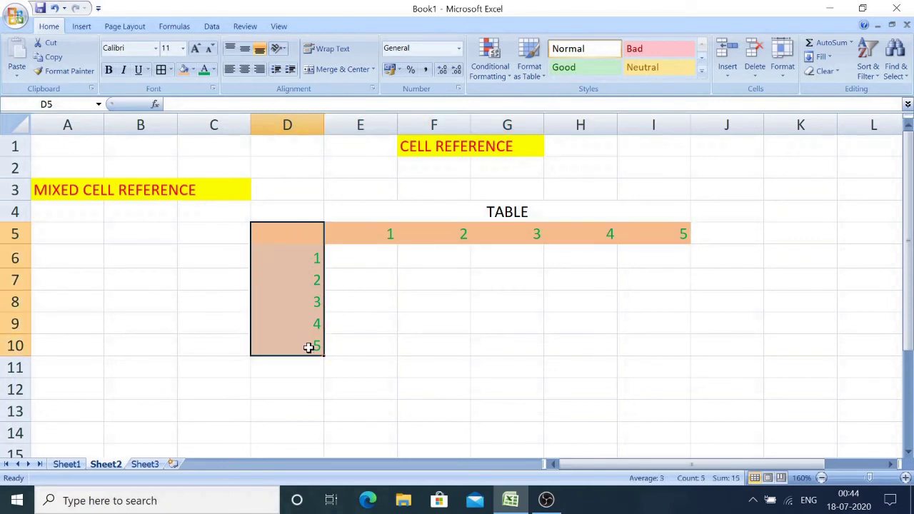
{"action": "left_click", "coordinate": [213, 70]}
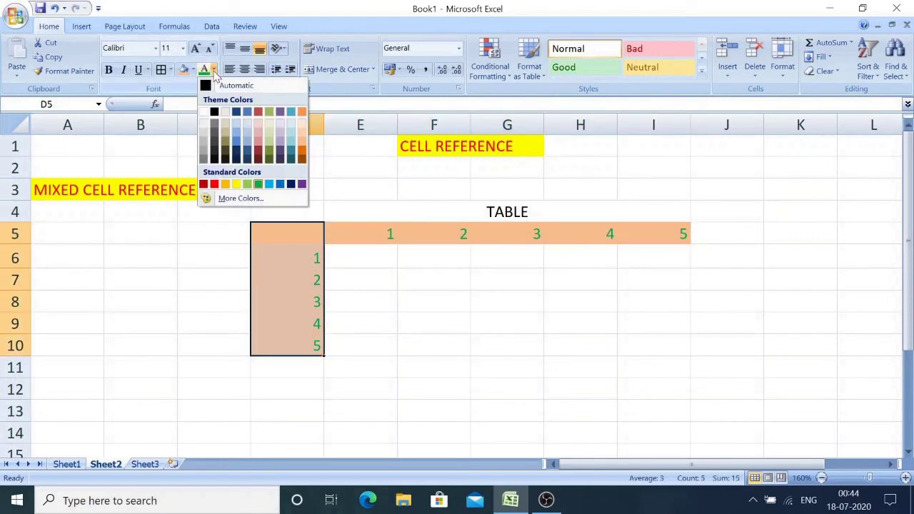
{"action": "left_click", "coordinate": [209, 86]}
{"action": "left_click", "coordinate": [314, 231]}
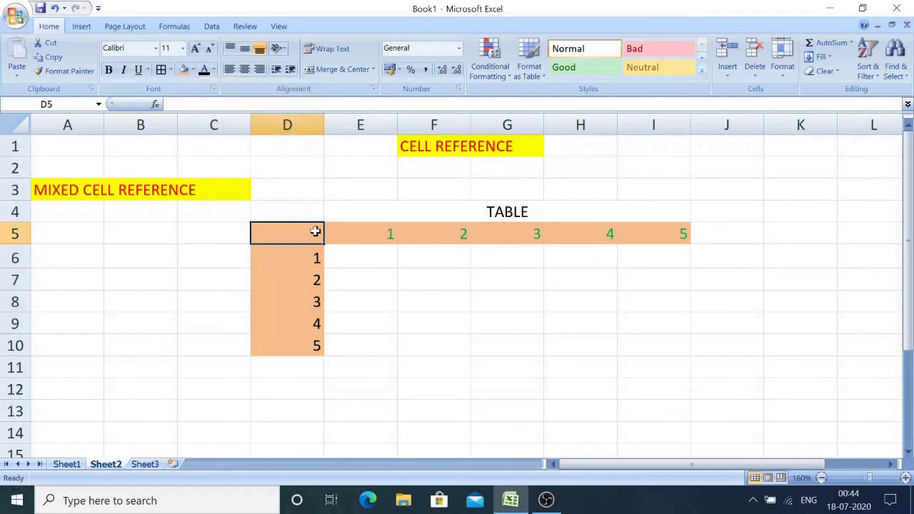
{"action": "left_click_drag", "start_coordinate": [315, 231], "coordinate": [634, 230]}
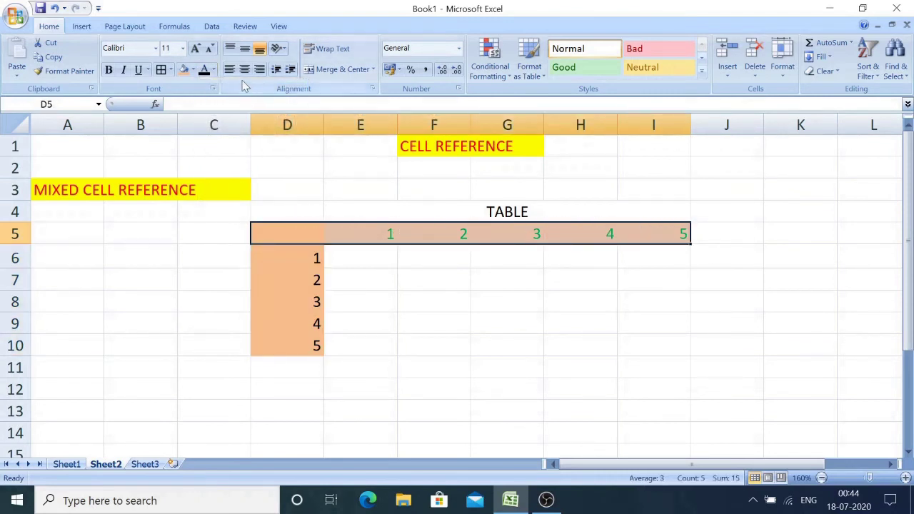
{"action": "left_click", "coordinate": [203, 69]}
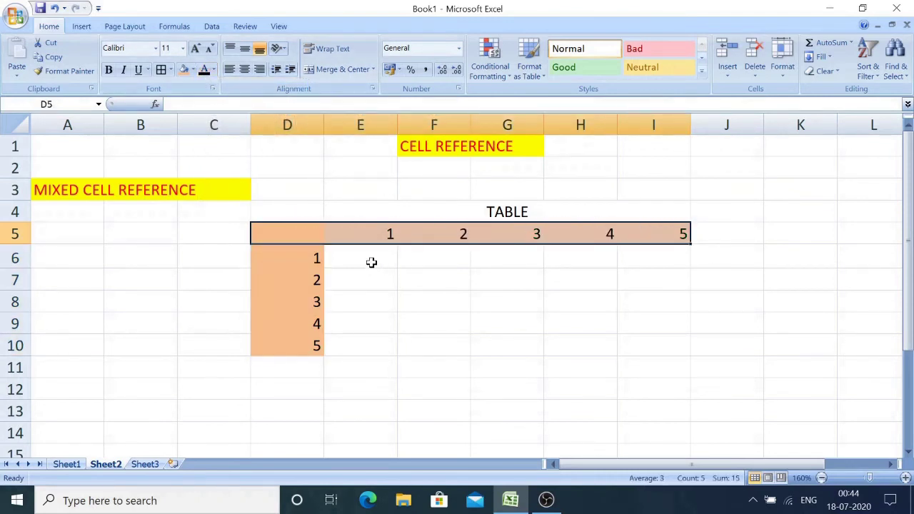
- Start a formula in E6 with a relative reference to D6
{"action": "left_click", "coordinate": [369, 258]}
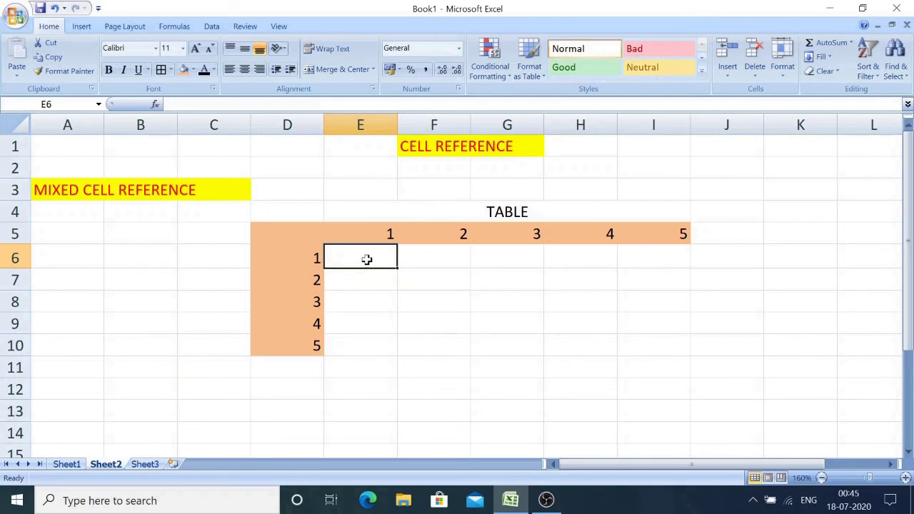
{"action": "type", "text": "="}
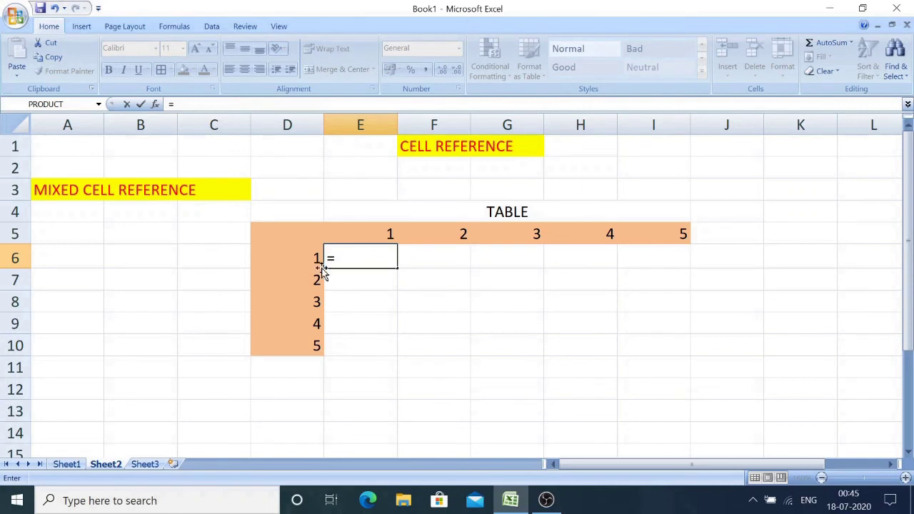
{"action": "left_click", "coordinate": [284, 260]}
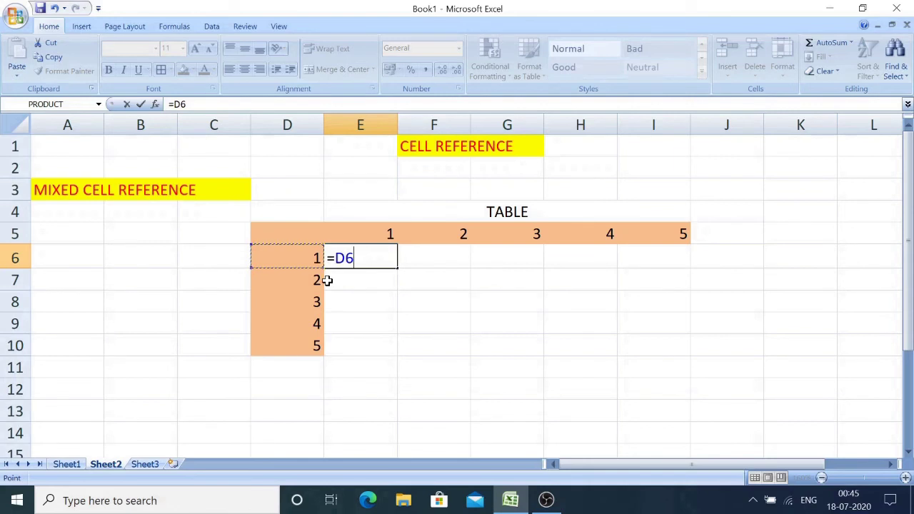
- Cycle the D6 reference in the E6 formula through $D$6, D$6 and $D6 back to D6
{"action": "key", "text": "F4"}
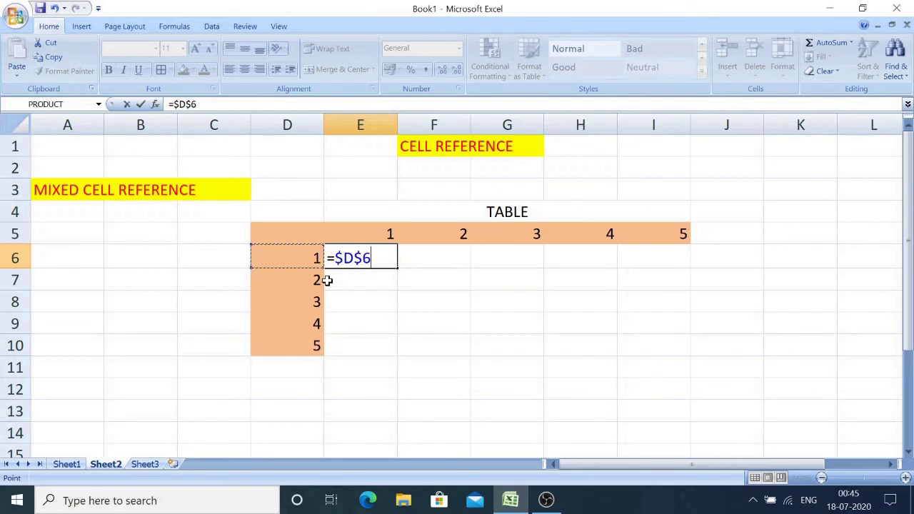
{"action": "key", "text": "F4"}
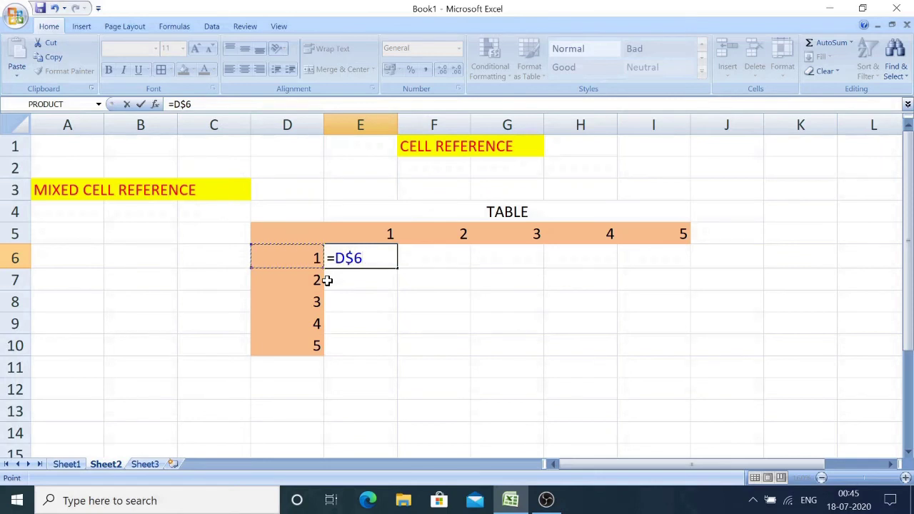
{"action": "key", "text": "F4"}
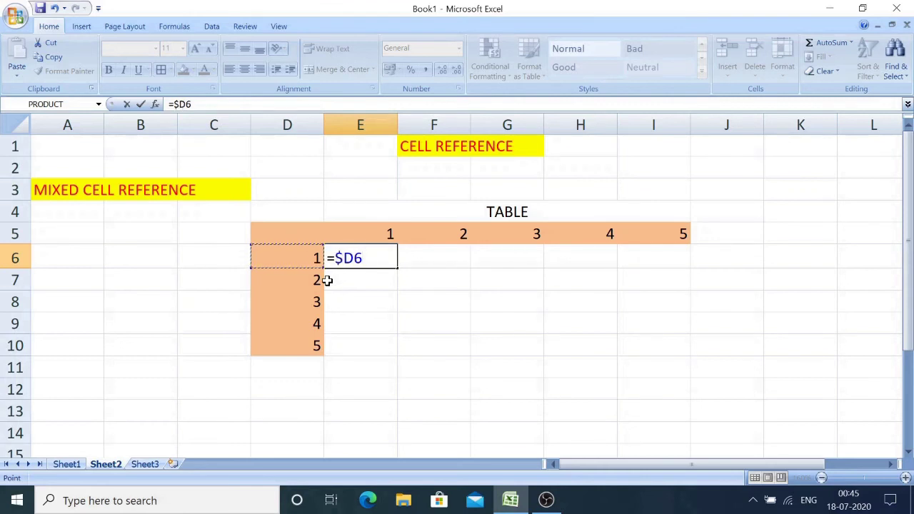
{"action": "key", "text": "F4"}
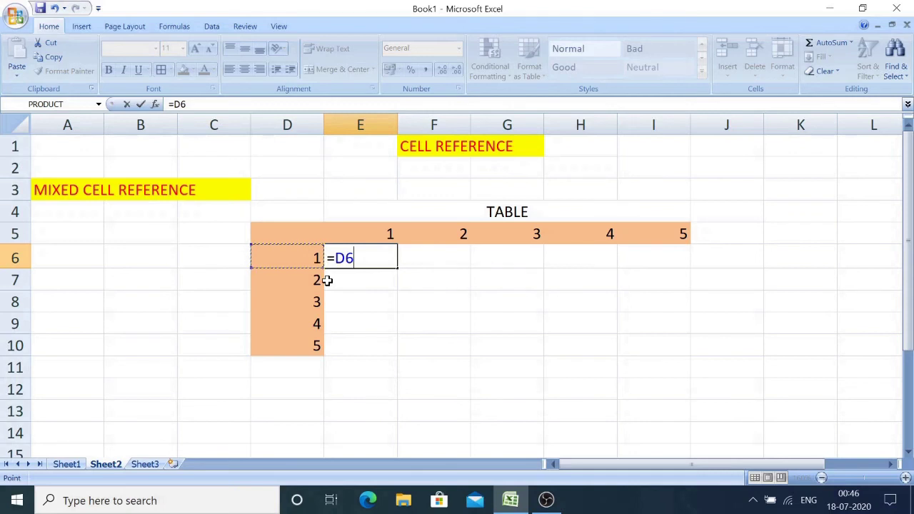
- Lock column D in the first reference and multiply it by E5 with its row locked, completing =$D6*E$5 in E6
{"action": "key", "text": "F4"}
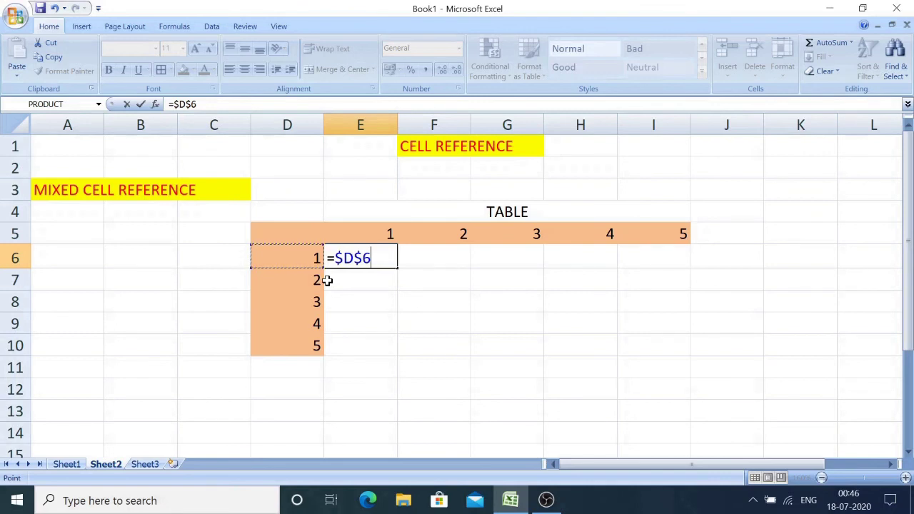
{"action": "key", "text": "F4"}
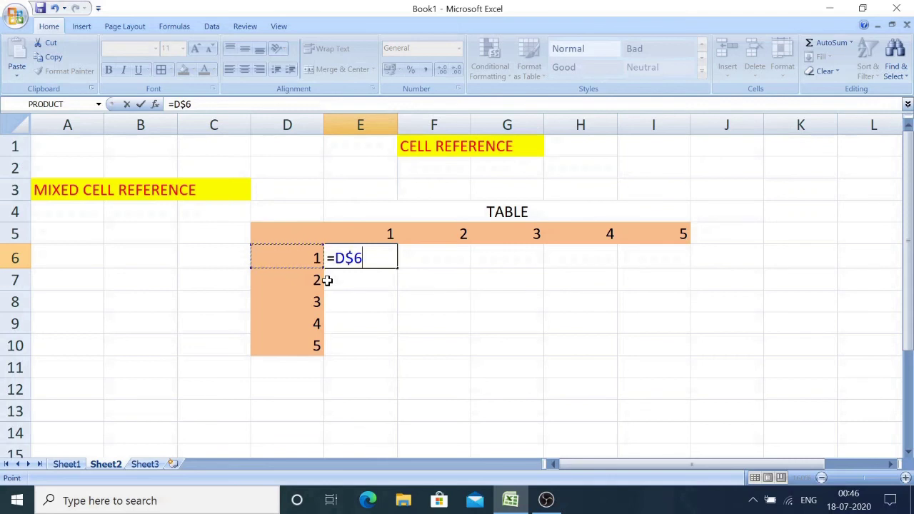
{"action": "key", "text": "F4"}
{"action": "type", "text": "*"}
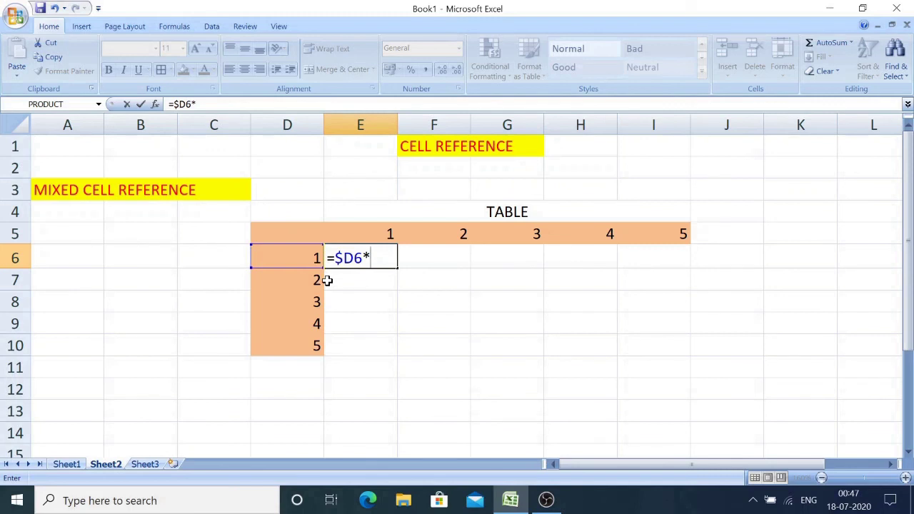
{"action": "left_click", "coordinate": [374, 234]}
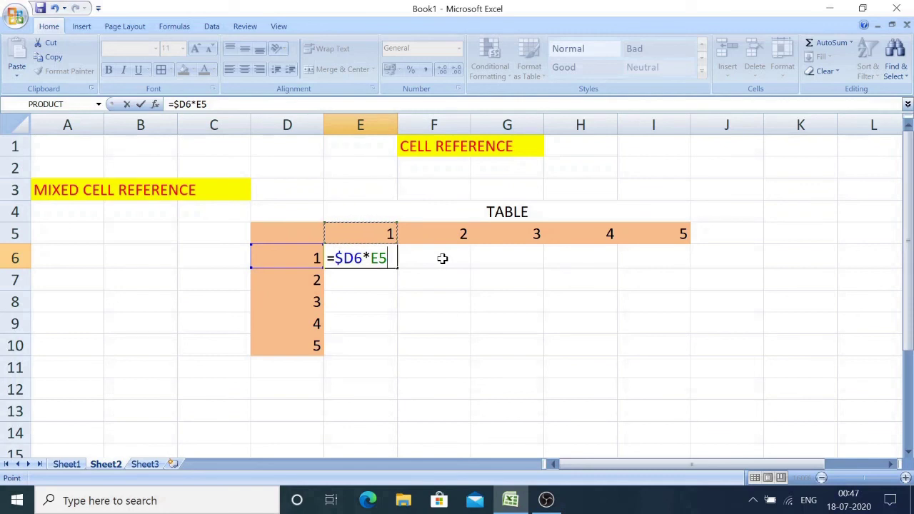
{"action": "key", "text": "F4"}
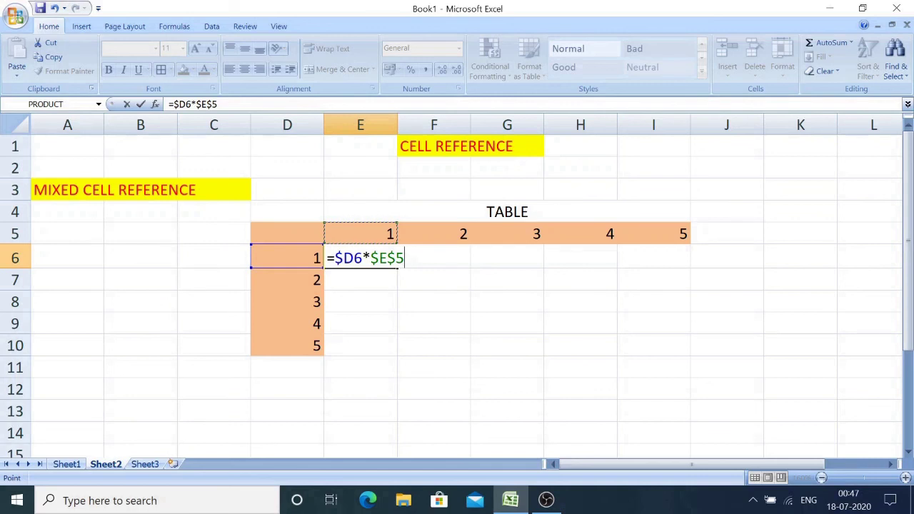
{"action": "key", "text": "F4"}
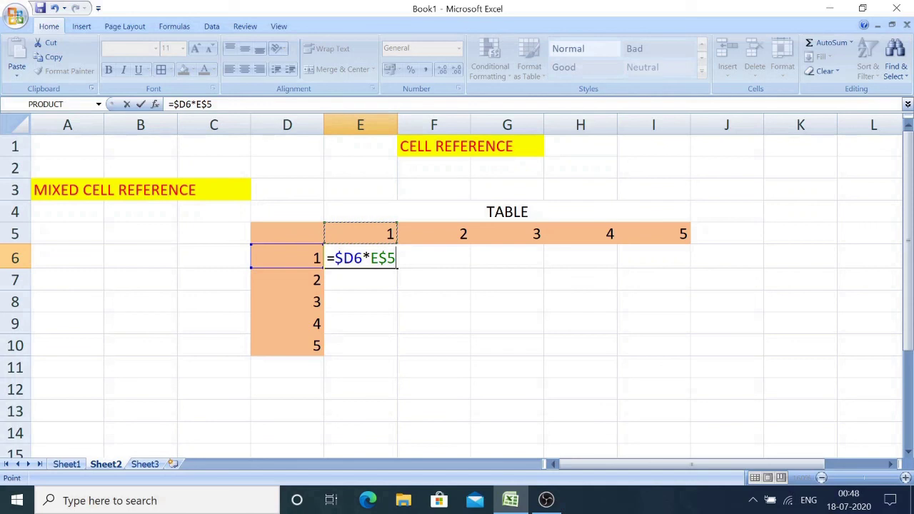
{"action": "key", "text": "Return"}
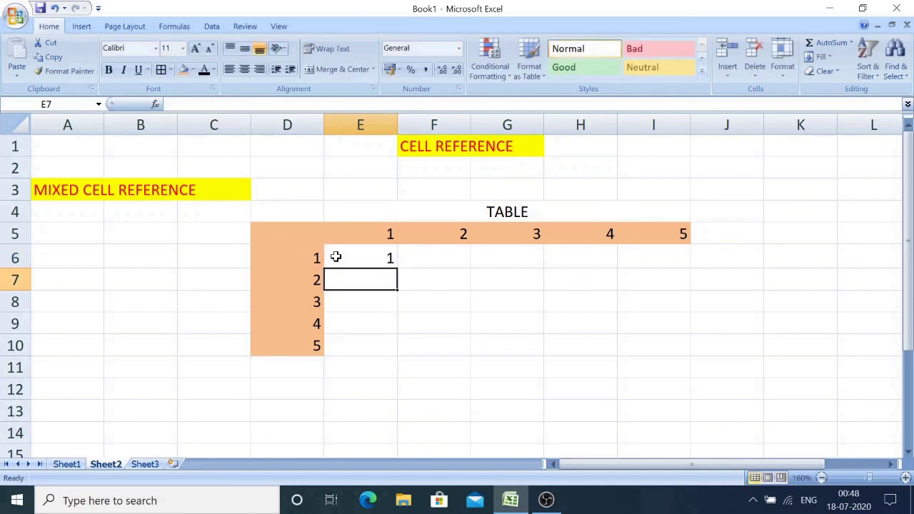
- Fill the mixed-reference formula from E6 down to E10 and across into F6:F10
{"action": "left_click", "coordinate": [353, 258]}
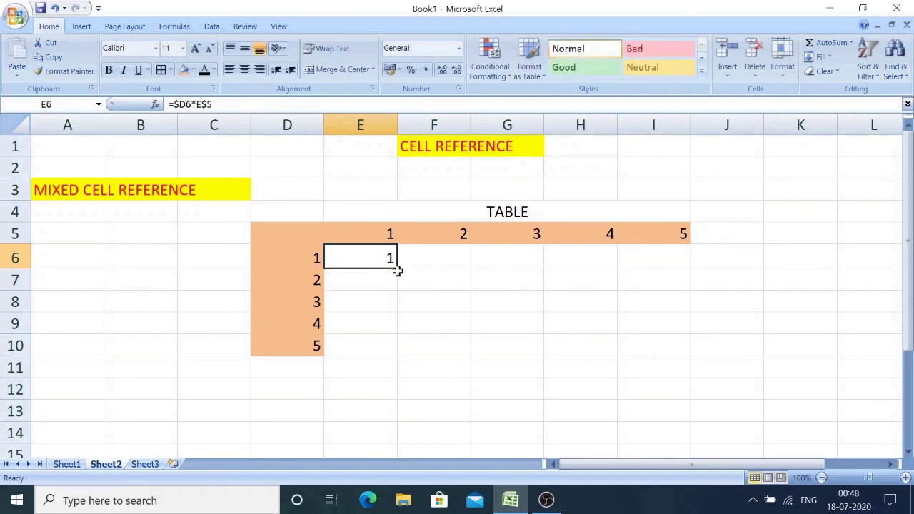
{"action": "left_click_drag", "start_coordinate": [398, 268], "coordinate": [398, 351]}
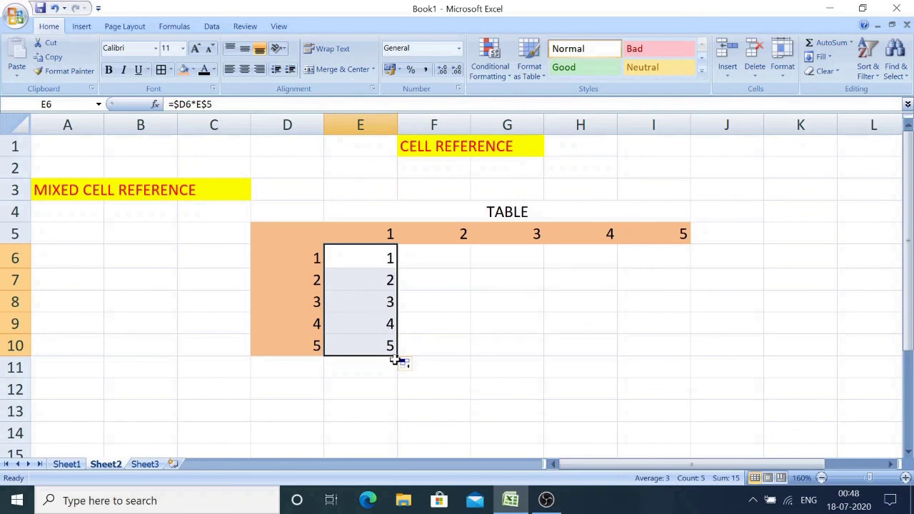
{"action": "left_click", "coordinate": [374, 262]}
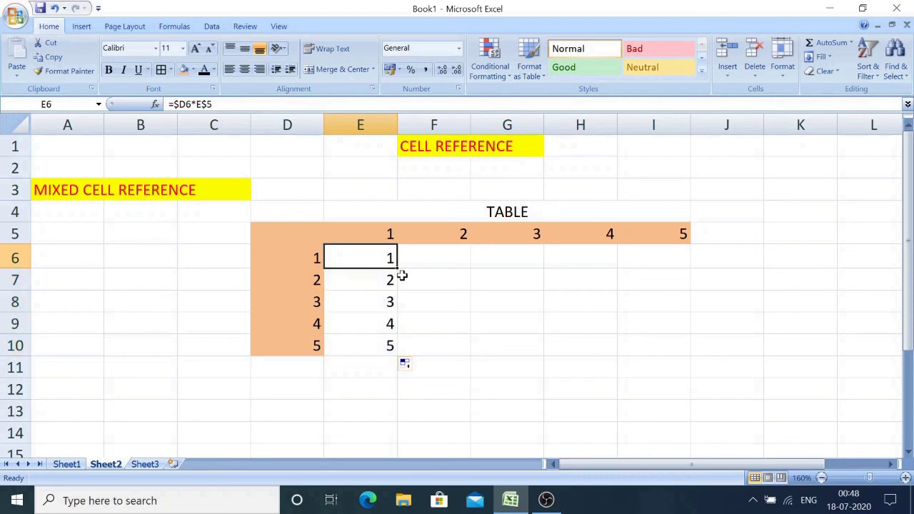
{"action": "left_click_drag", "start_coordinate": [399, 268], "coordinate": [465, 347]}
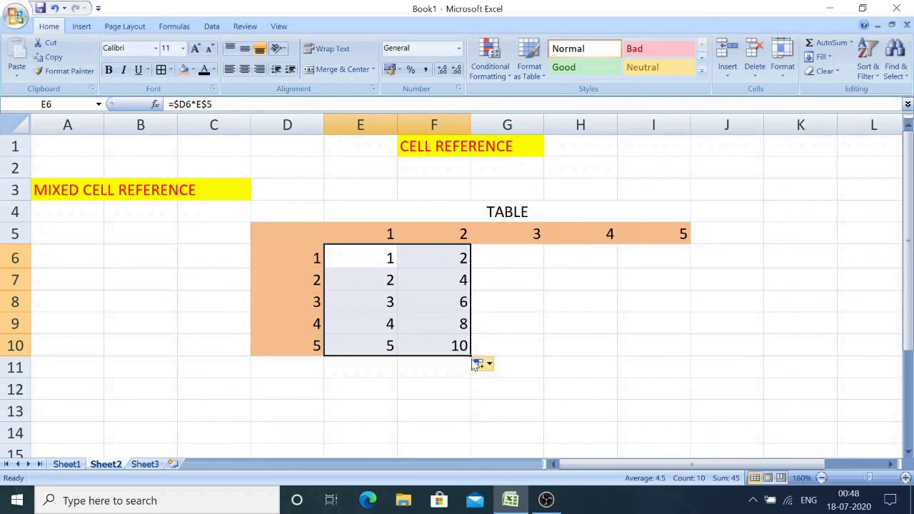
- Fill the formula in F6 across row 6 to I6
{"action": "left_click", "coordinate": [444, 263]}
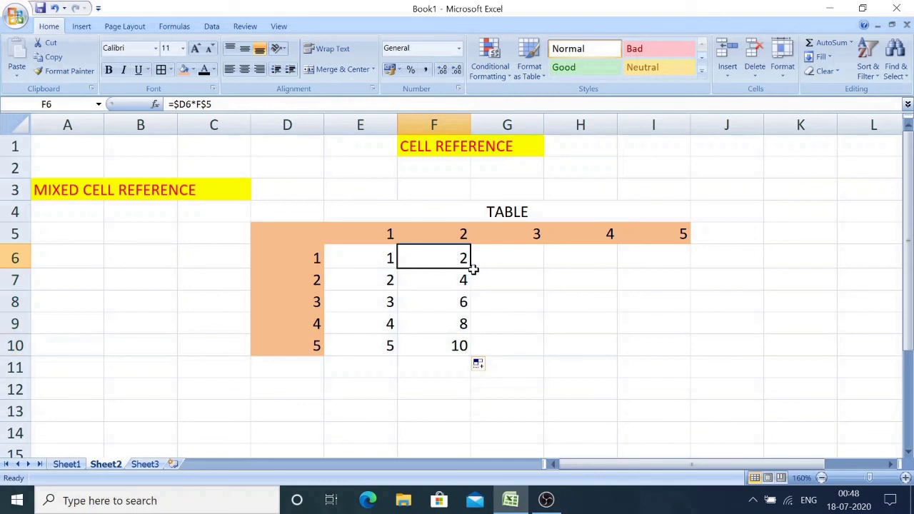
{"action": "left_click_drag", "start_coordinate": [472, 269], "coordinate": [666, 263]}
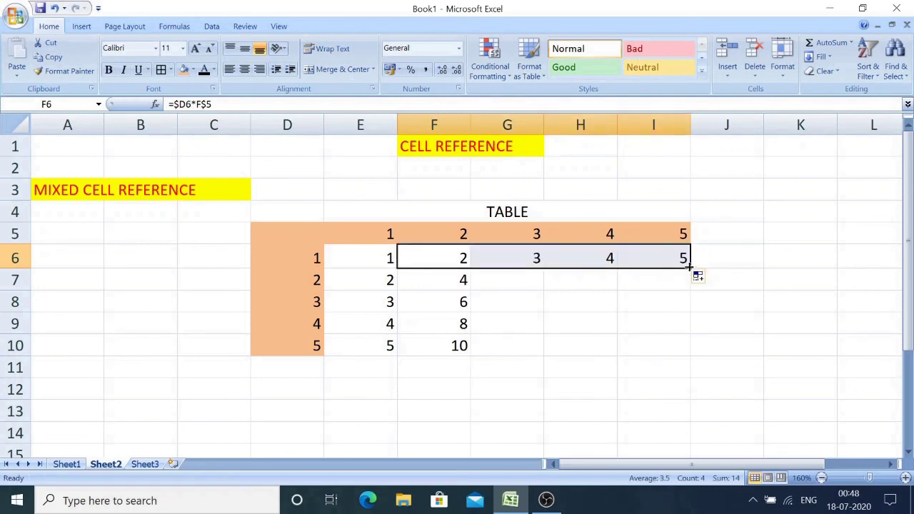
- Fill the formulas in F6:I6 down to row 10 and apply all borders to the table results in E6:I10
{"action": "left_click_drag", "start_coordinate": [690, 267], "coordinate": [691, 350]}
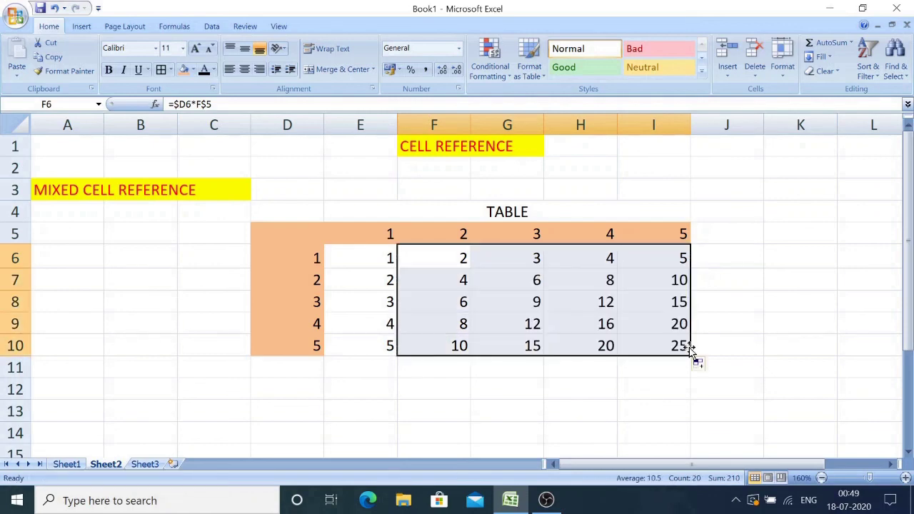
{"action": "left_click_drag", "start_coordinate": [370, 257], "coordinate": [639, 343]}
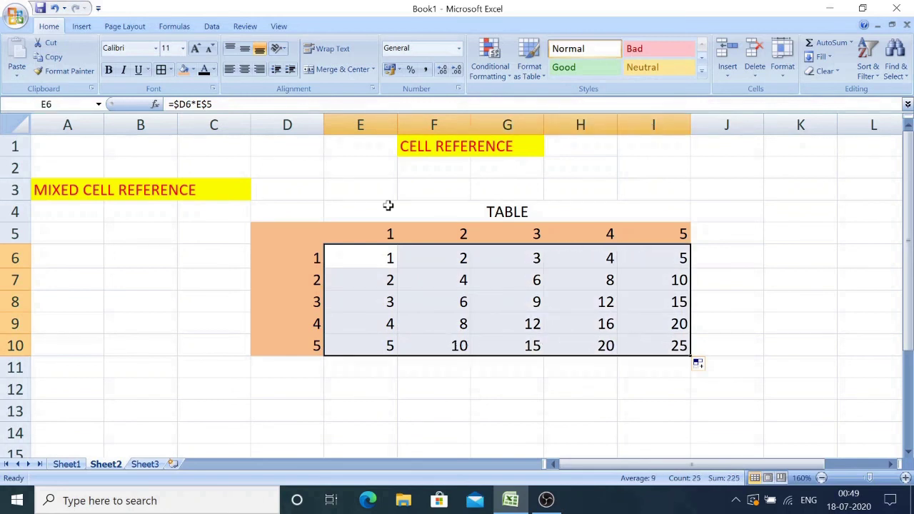
{"action": "left_click", "coordinate": [162, 70]}
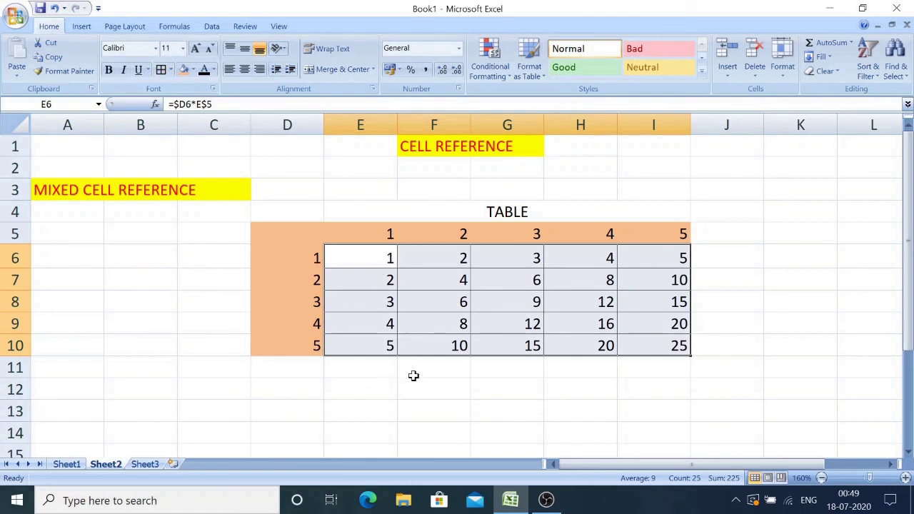
- Examine the mixed-reference formulas in E6, F6 and G6 to compare how their column references change across the row
{"action": "left_click", "coordinate": [370, 259]}
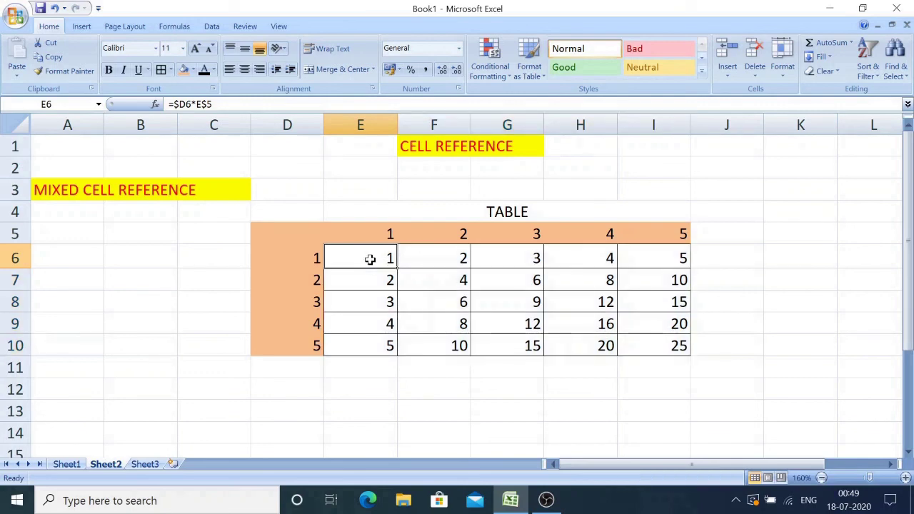
{"action": "left_click", "coordinate": [446, 256]}
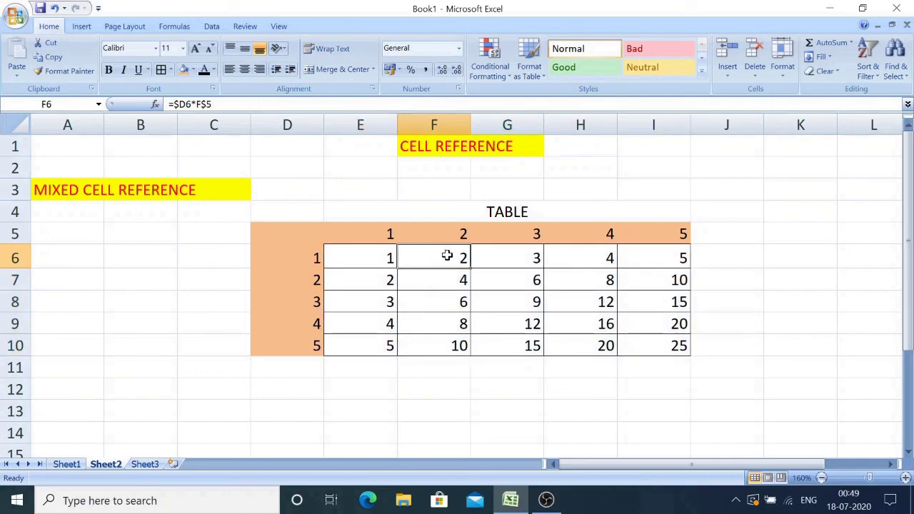
{"action": "left_click", "coordinate": [514, 253]}
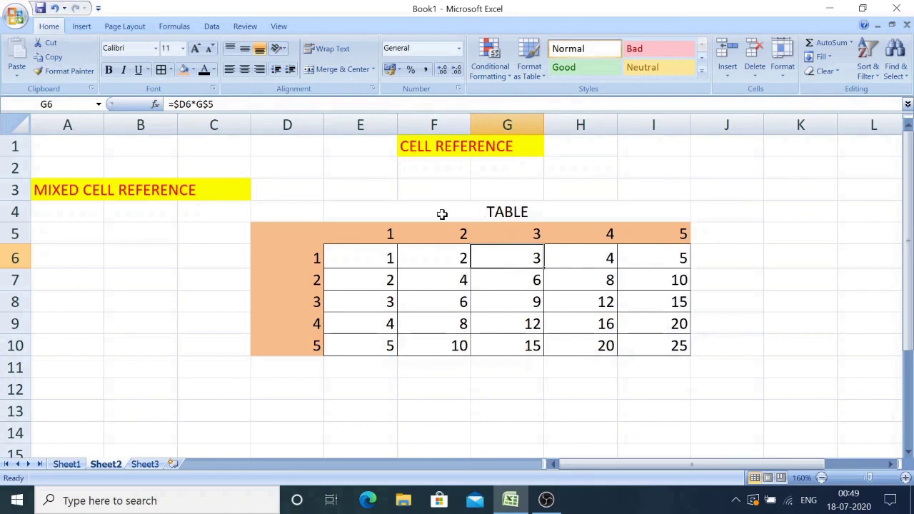